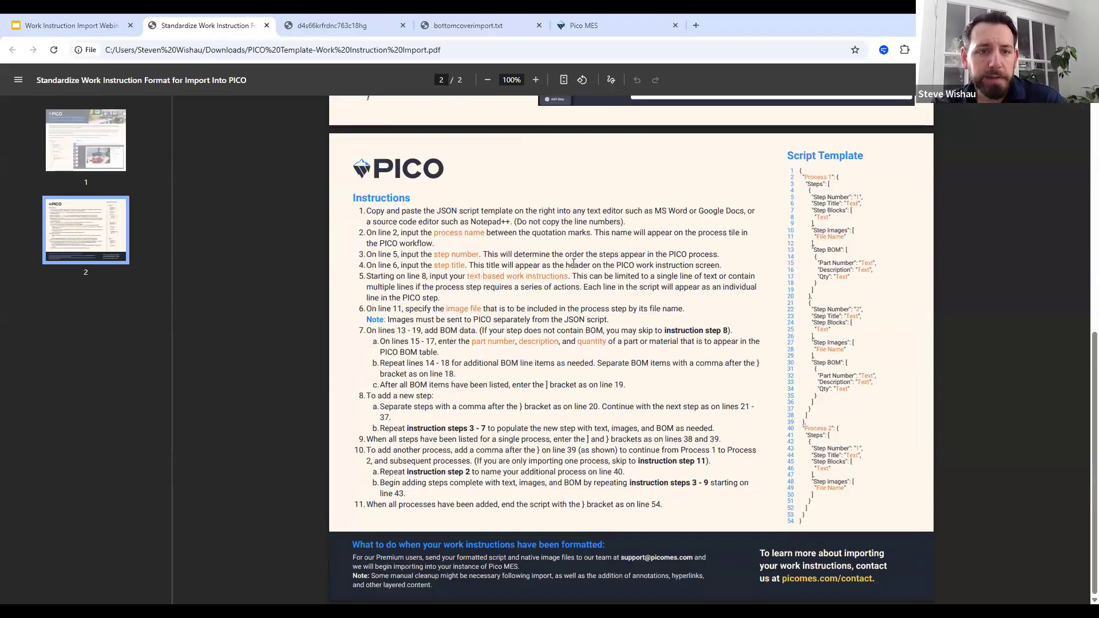
Review the import template's example page and the step pages of the Install bottom cover work instruction PDF.
scroll(440, 195, "up", 2)
scroll(440, 195, "up", 6)
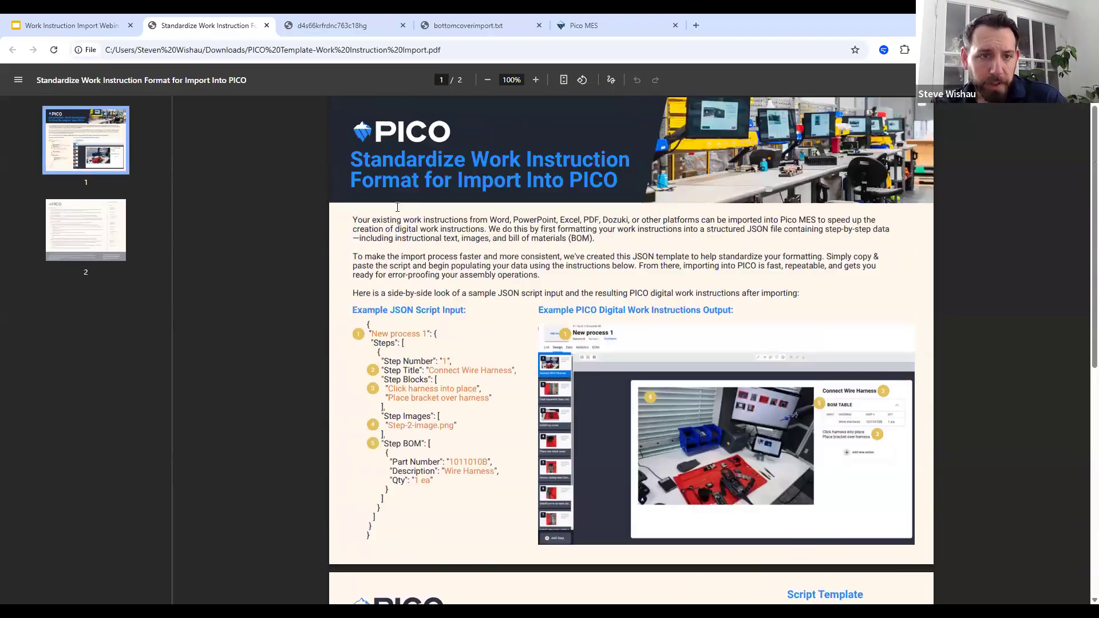
left_click(340, 28)
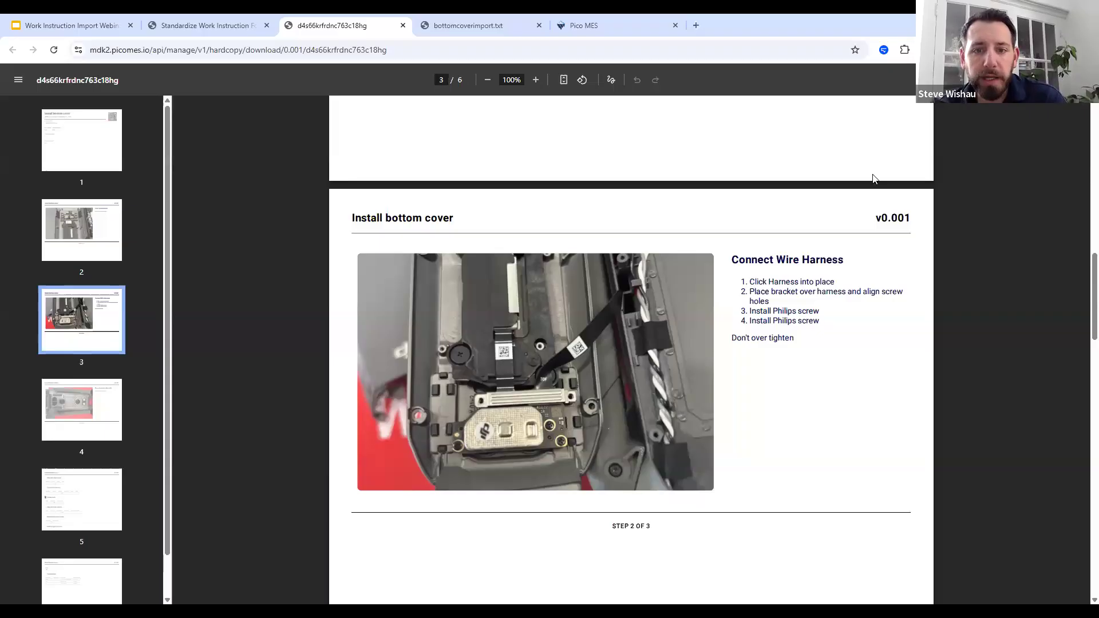
left_click_drag(760, 281, 765, 338)
left_click(766, 338)
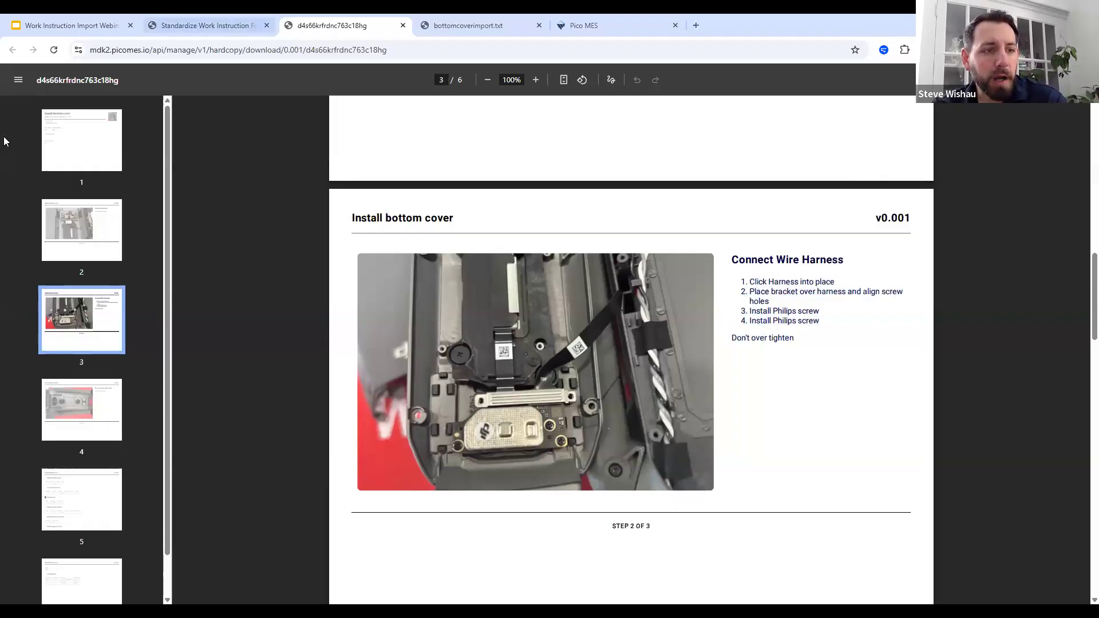
left_click(82, 232)
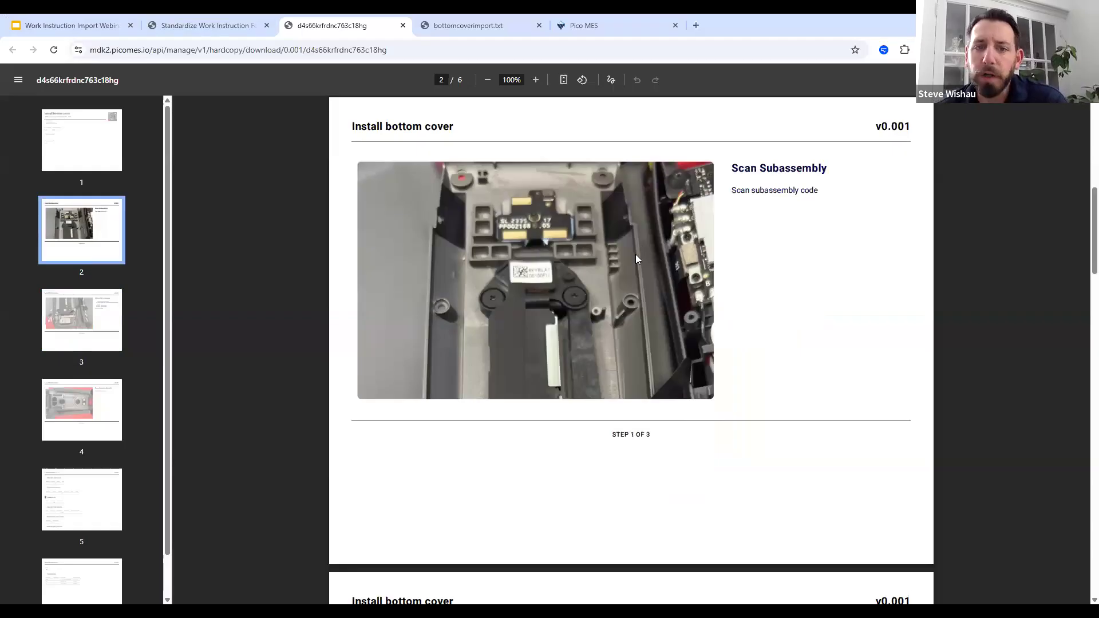
left_click(95, 309)
left_click(87, 402)
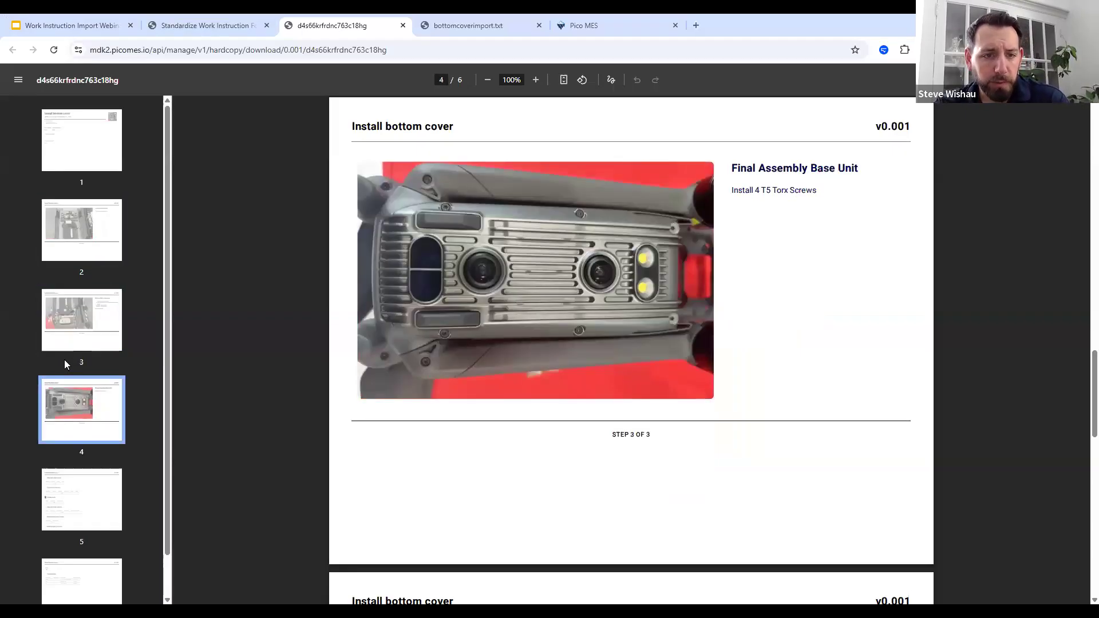
left_click(68, 338)
Compare the template's example JSON script with the Connect Wire Harness page of the work instruction PDF.
left_click(197, 25)
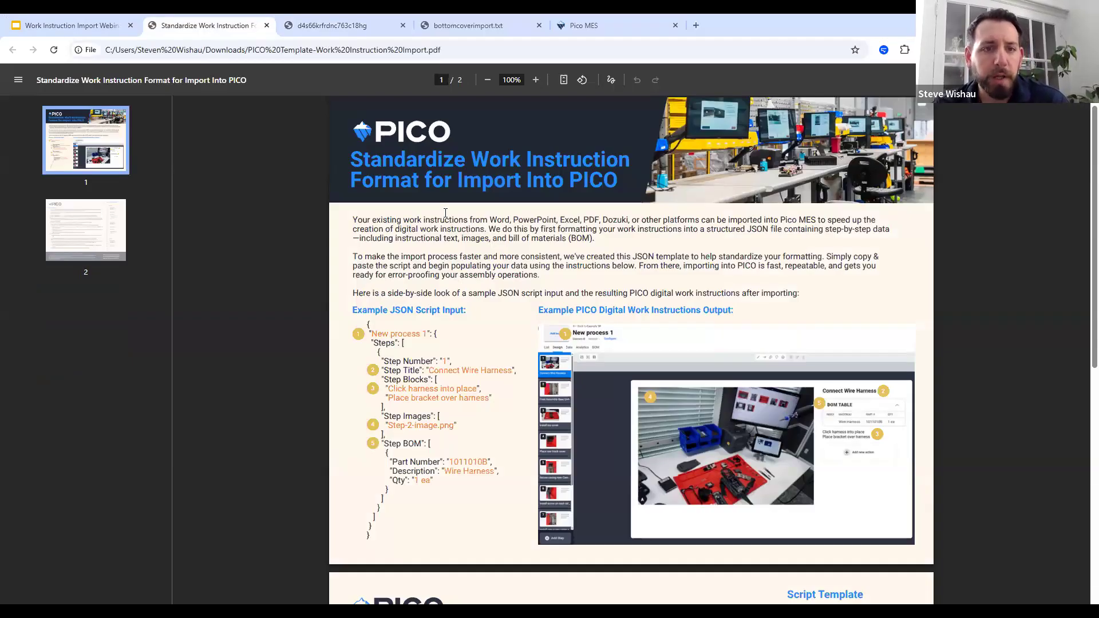
left_click(332, 25)
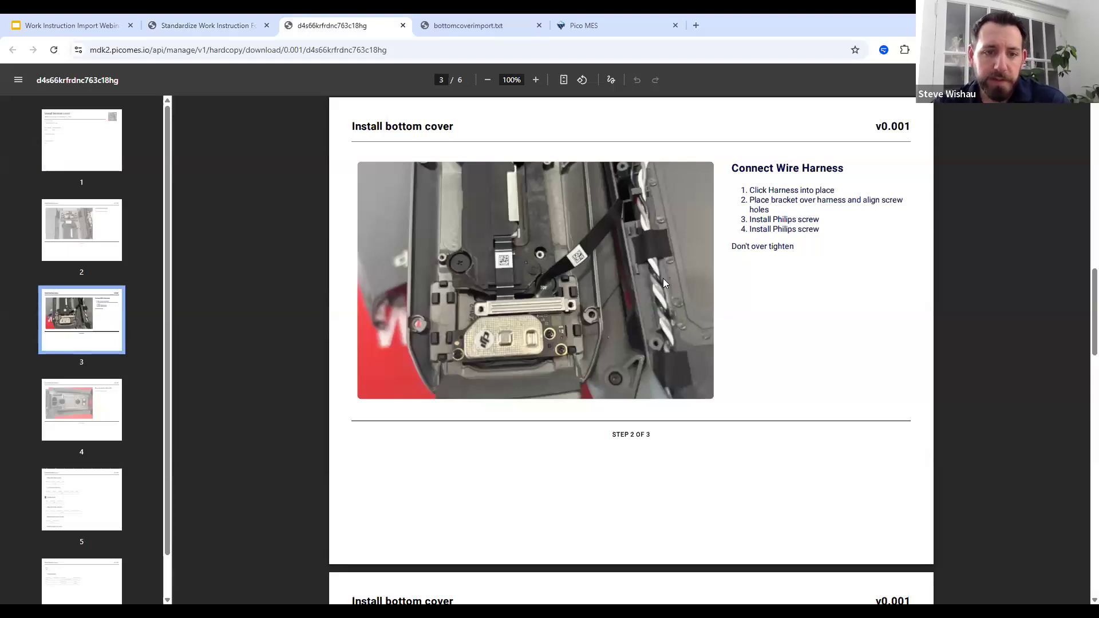
scroll(536, 270, "down", 1)
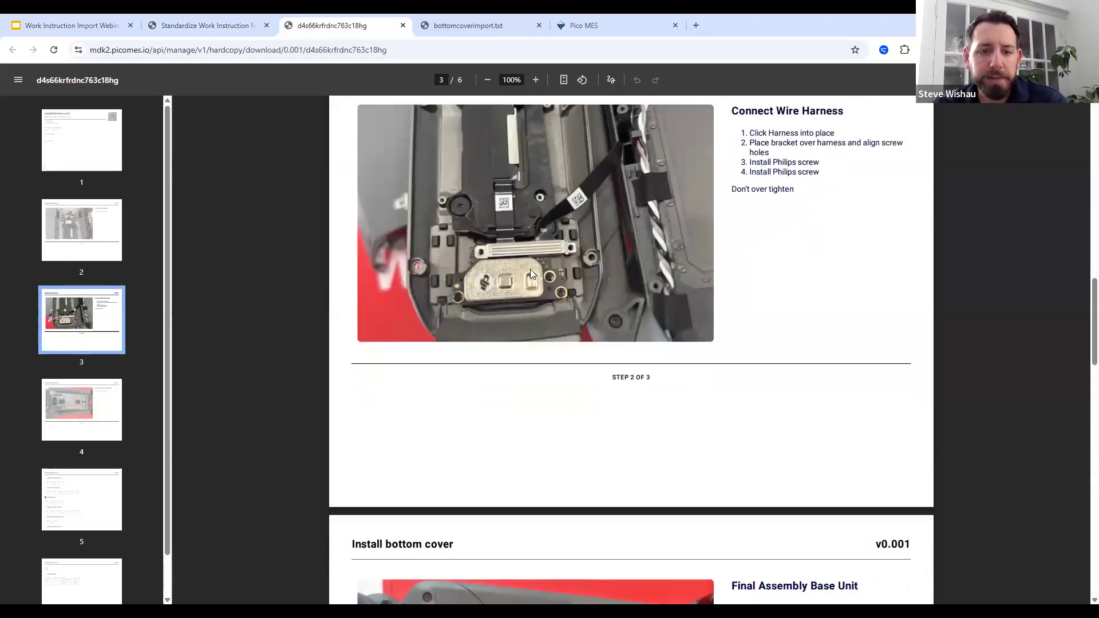
scroll(777, 281, "up", 2)
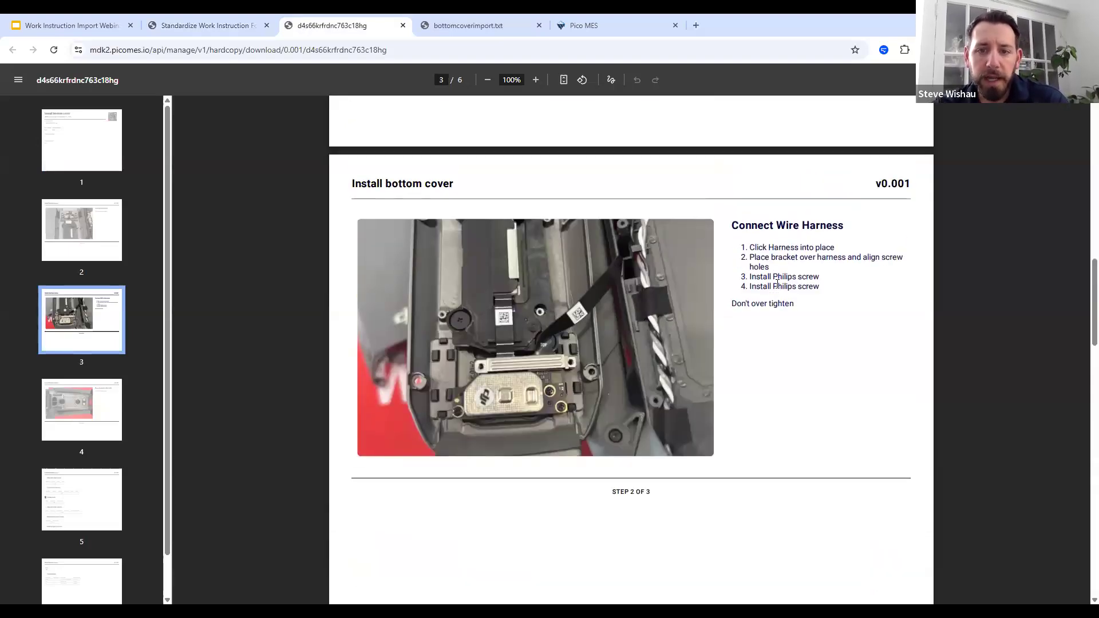
Compare the step 1 block in bottomcoverimport.txt with the Scan Subassembly page of the work instruction PDF.
left_click(485, 20)
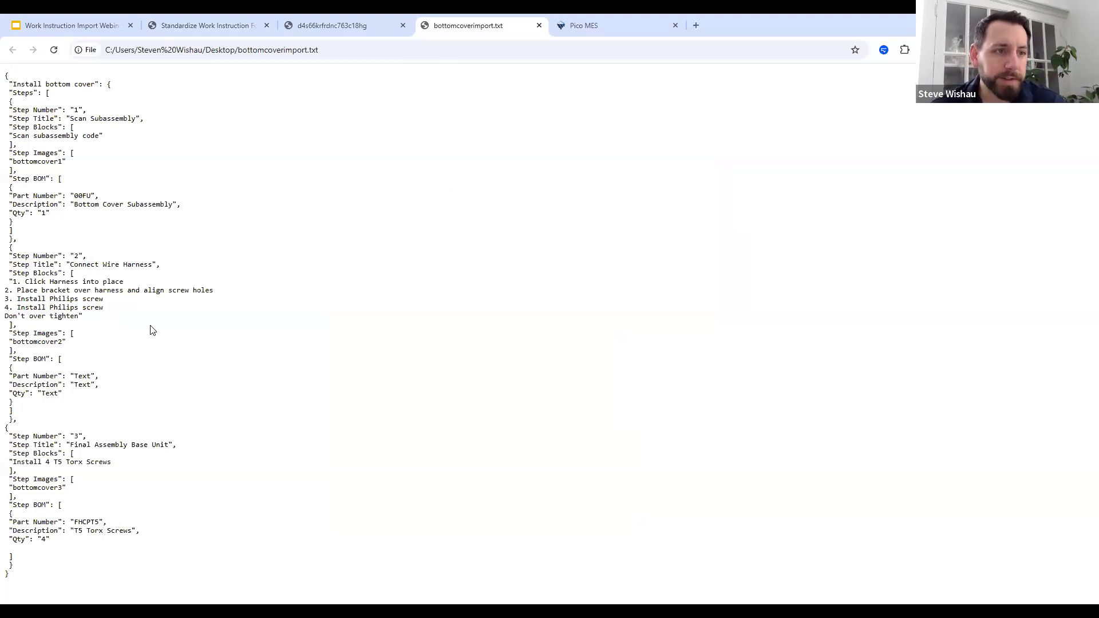
left_click_drag(12, 102, 35, 234)
left_click(35, 234)
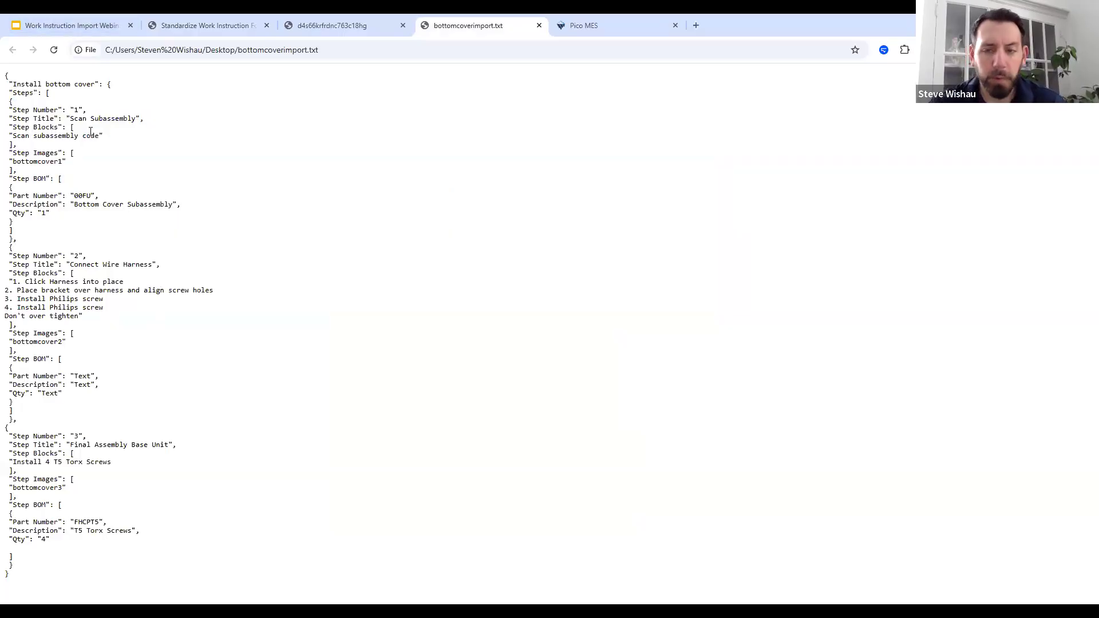
left_click(372, 22)
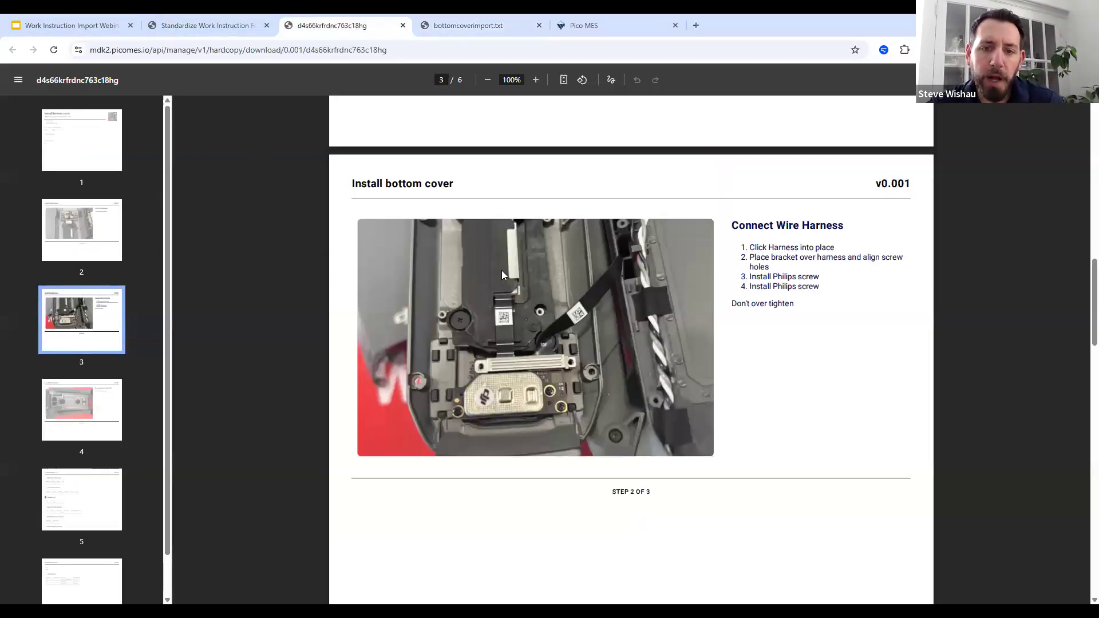
left_click(89, 405)
left_click(101, 229)
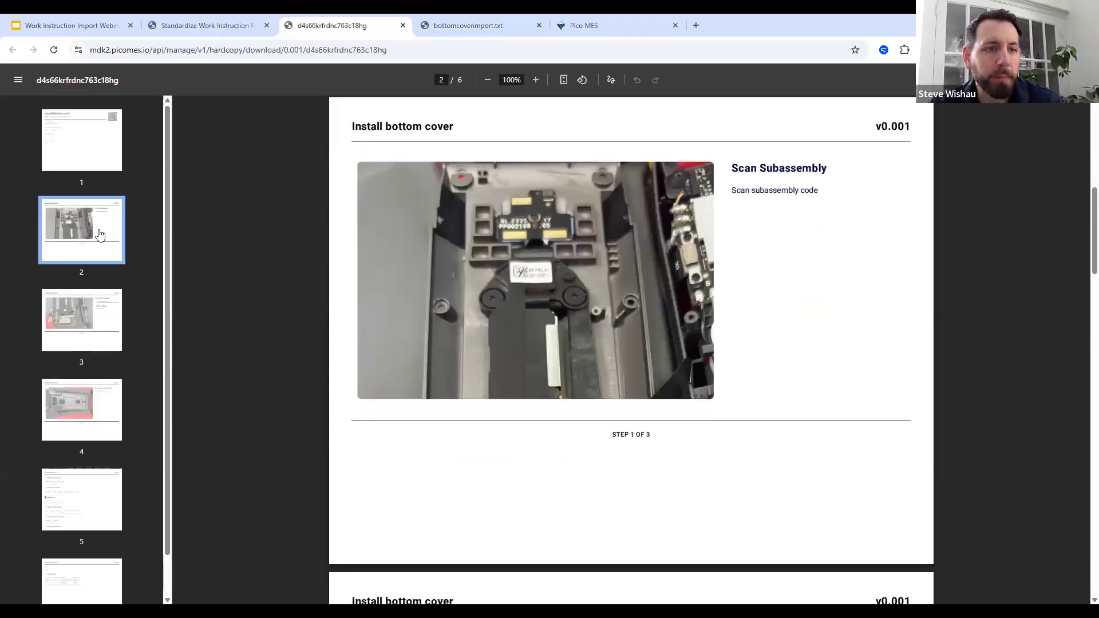
Examine the Step BOM entries for steps 1 and 2 in bottomcoverimport.txt.
left_click(457, 23)
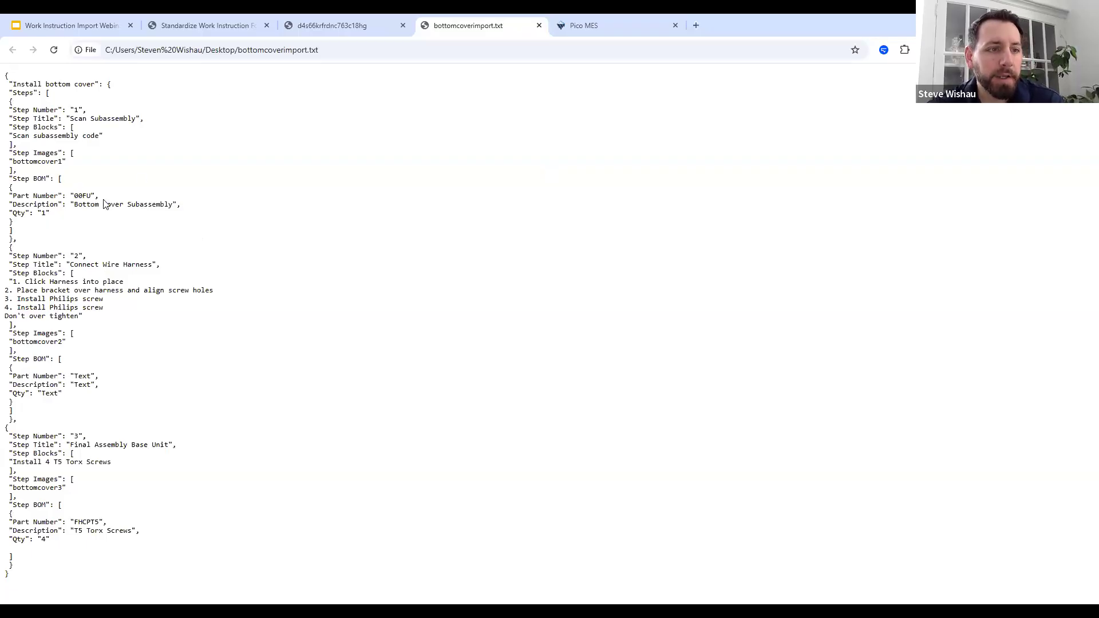
left_click_drag(61, 214, 8, 196)
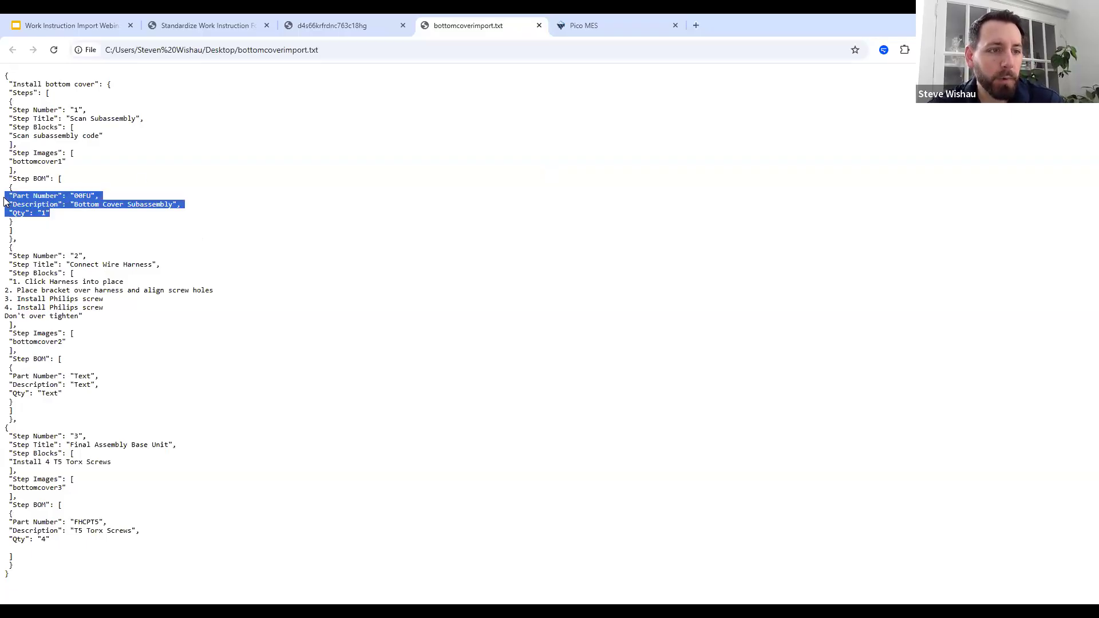
left_click(56, 298)
mouse_move(63, 395)
left_mouse_down()
mouse_move(3, 382)
mouse_move(73, 395)
left_mouse_up()
left_click(73, 394)
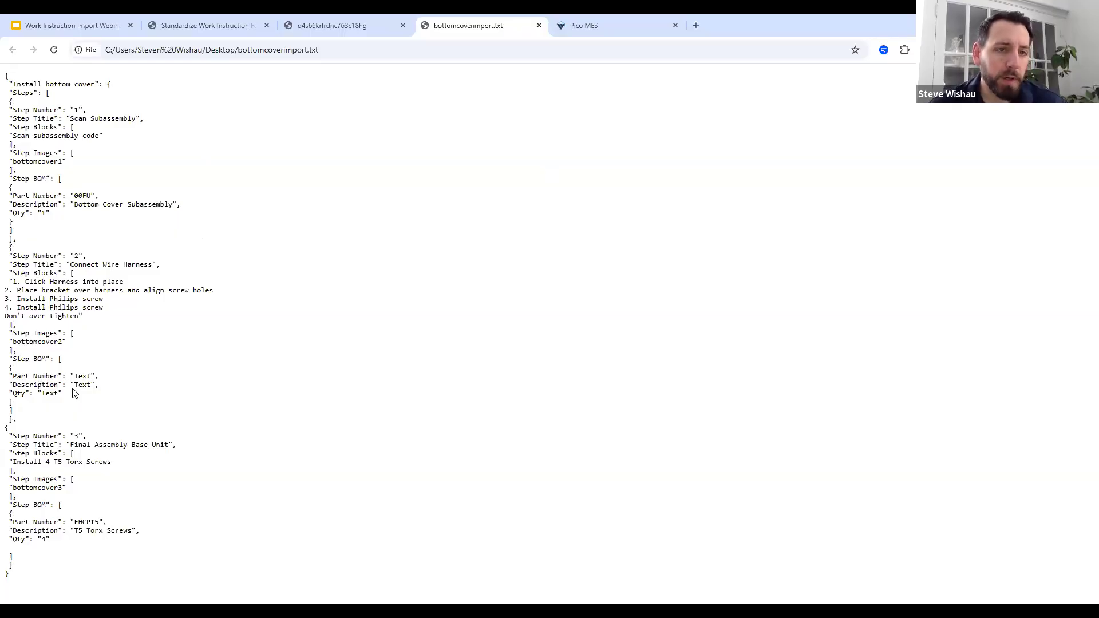
Switch to Pico MES and show the Final Assembly Base Unit step's BOM table in the step description, expanded by default.
left_click(612, 32)
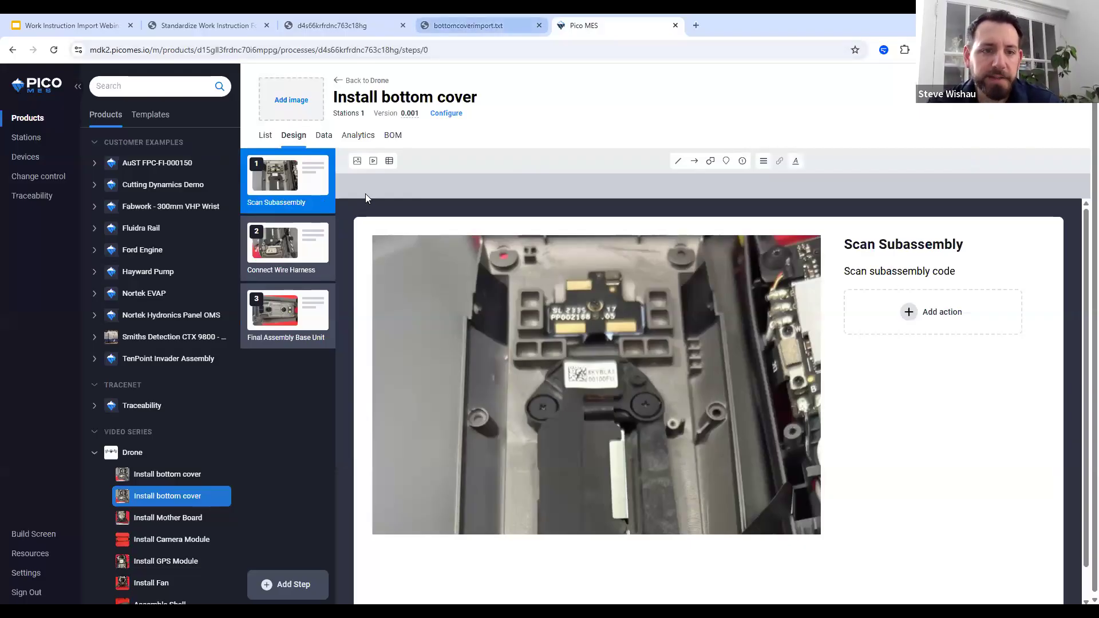
left_click(313, 320)
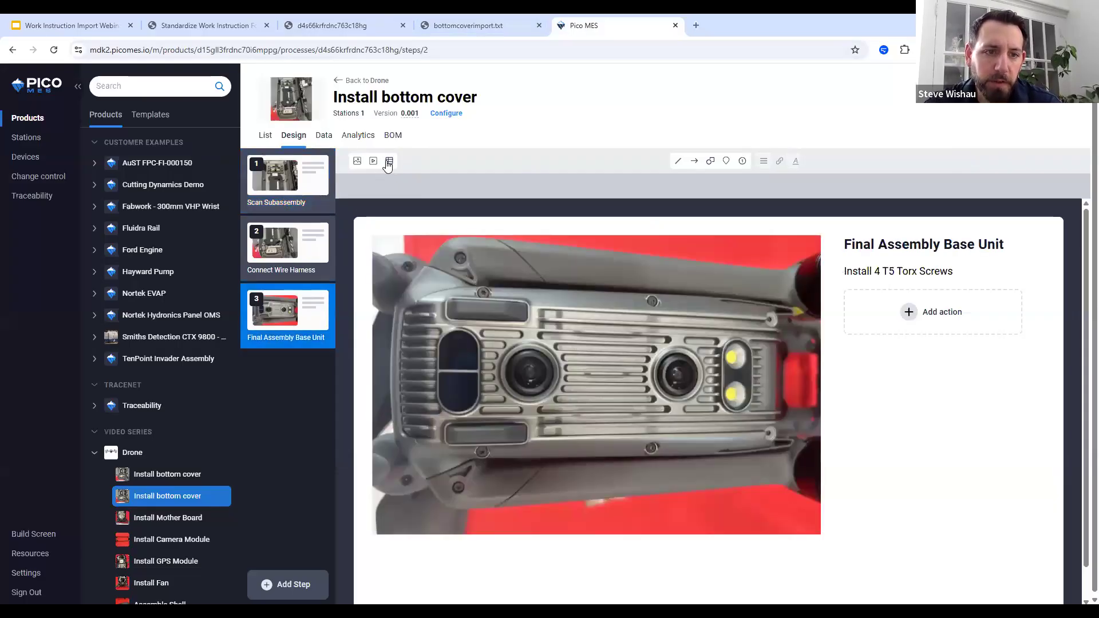
left_click(389, 162)
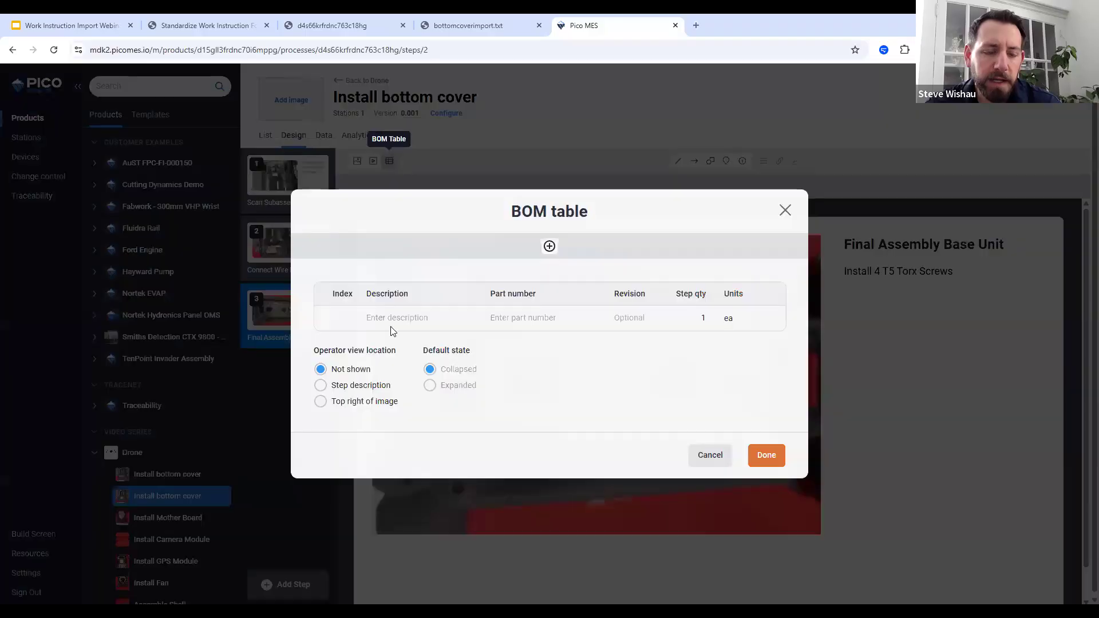
left_click(341, 390)
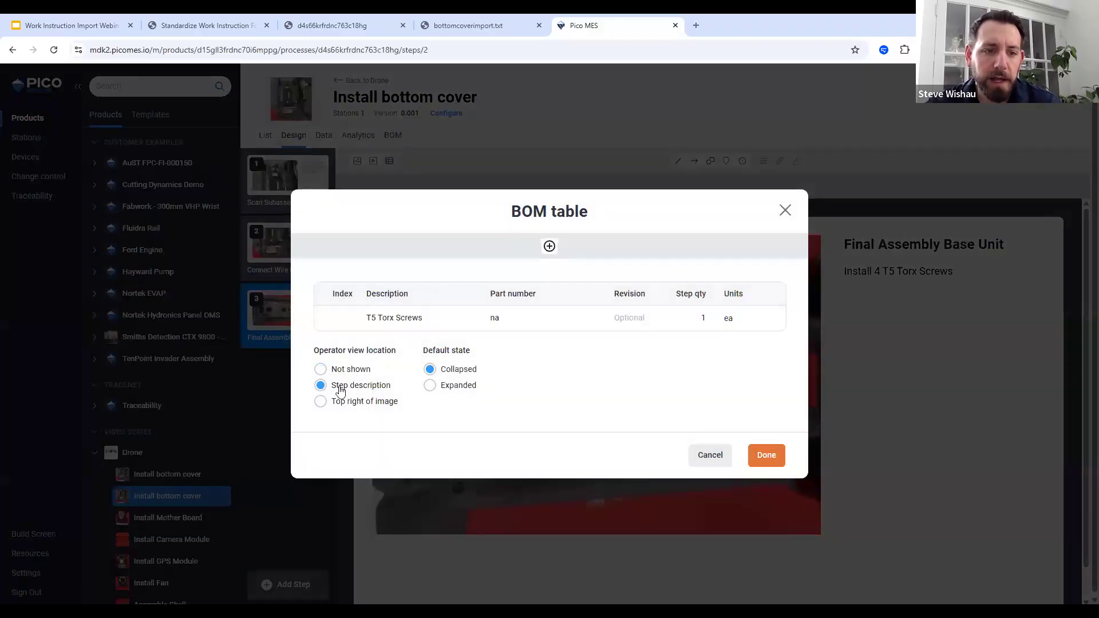
left_click(462, 391)
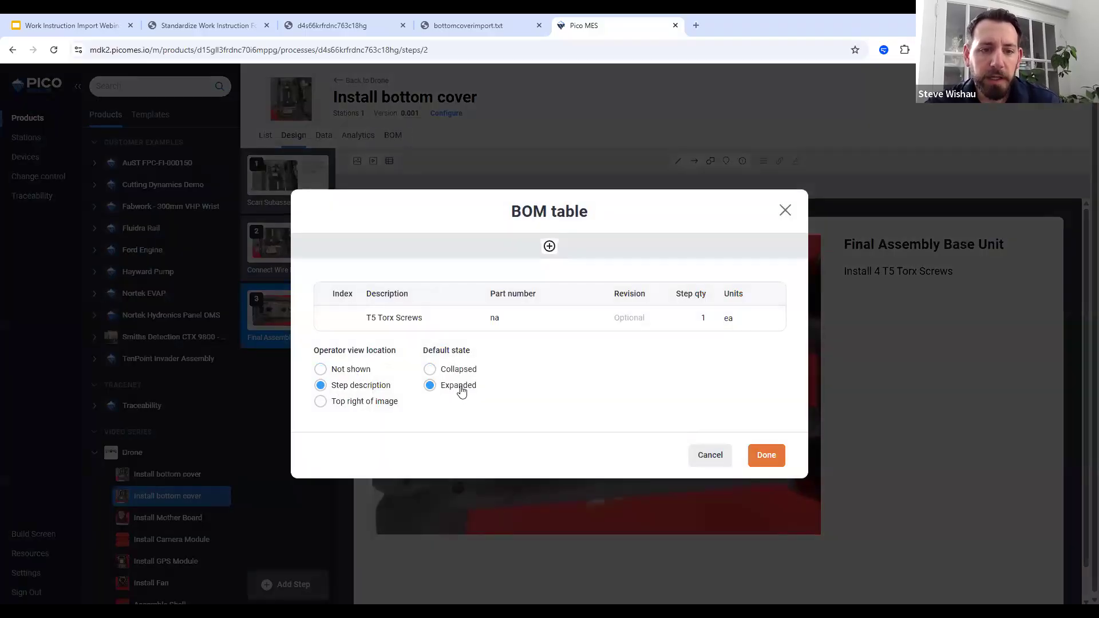
left_click(767, 456)
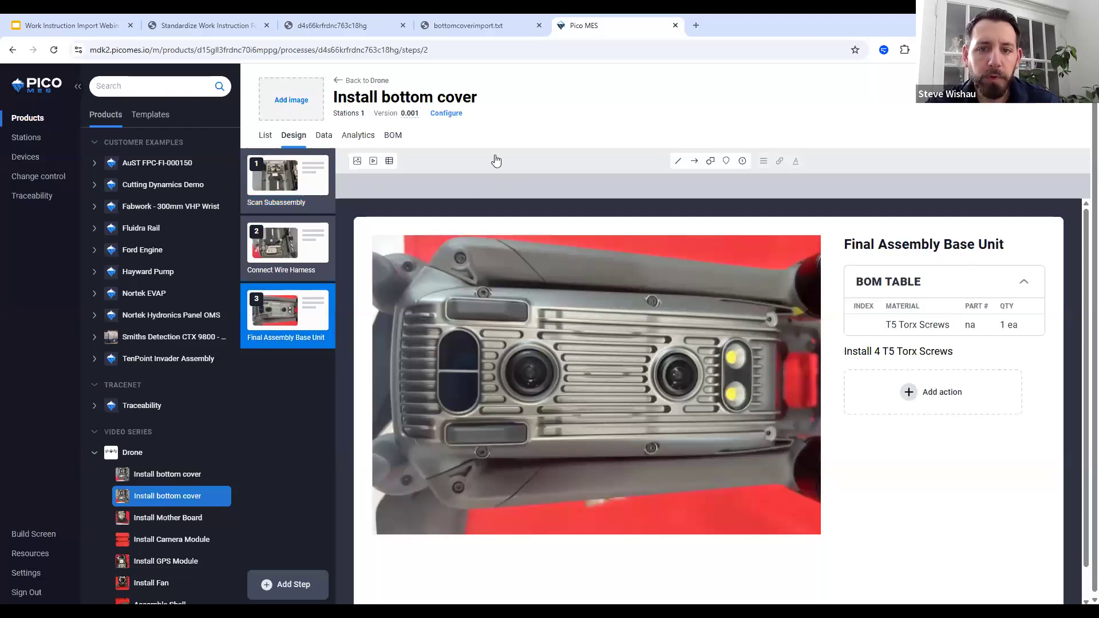
Collapse the BOM table on the step, then open the Connect Wire Harness step and hide the product list.
left_click(906, 276)
left_click(906, 277)
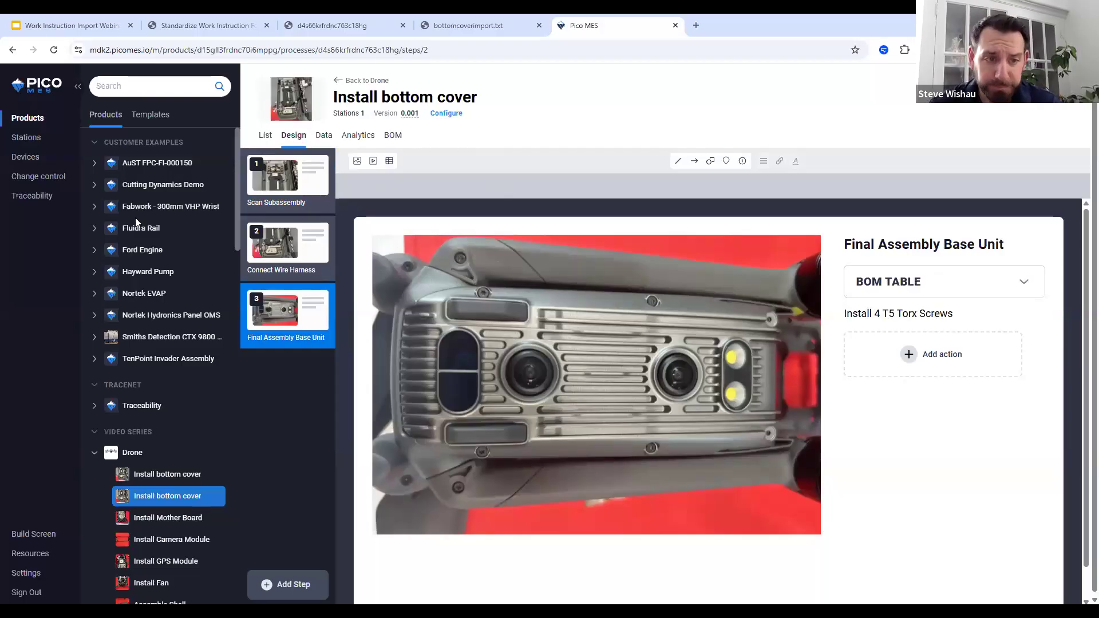
left_click(309, 255)
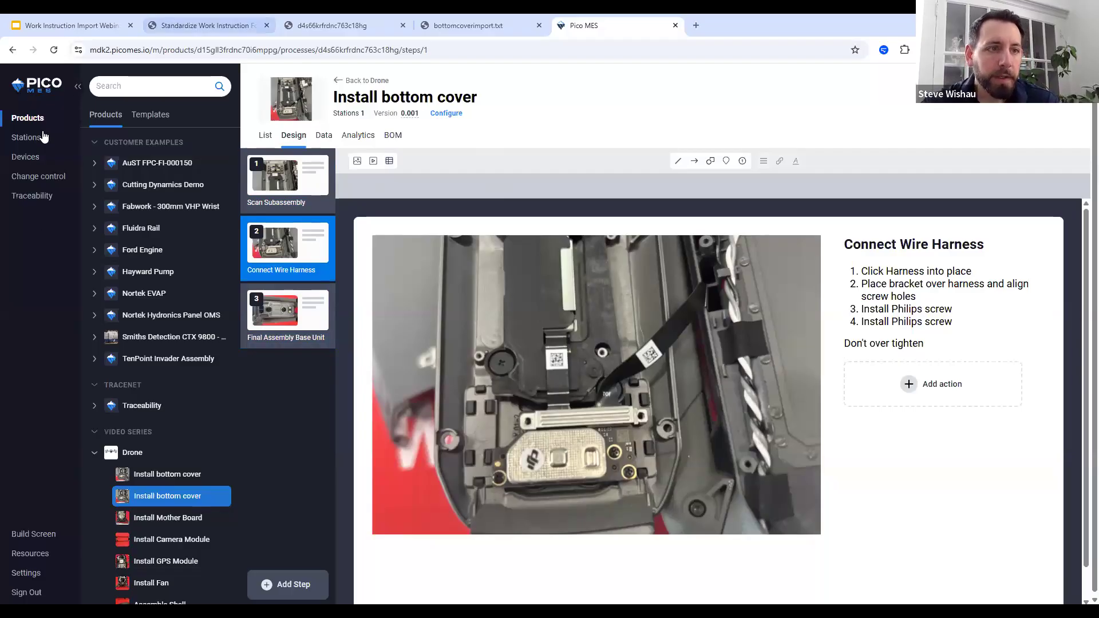
left_click(77, 89)
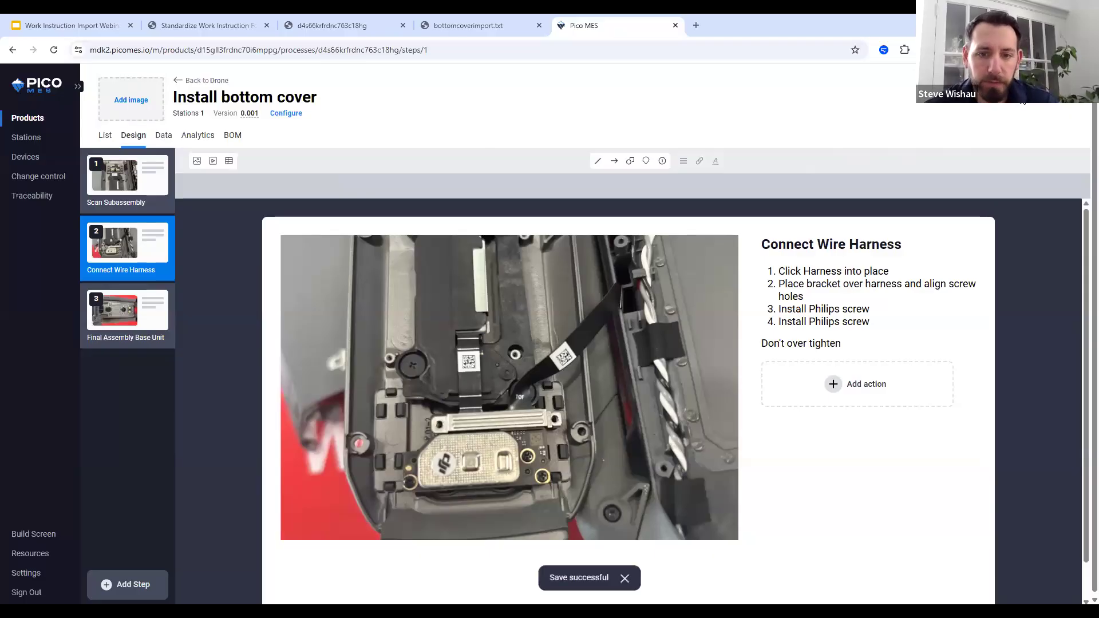
Switch to the Work Instruction Import Webinar presentation and start the slideshow from the "Why choose this import method?" slide.
left_click(74, 18)
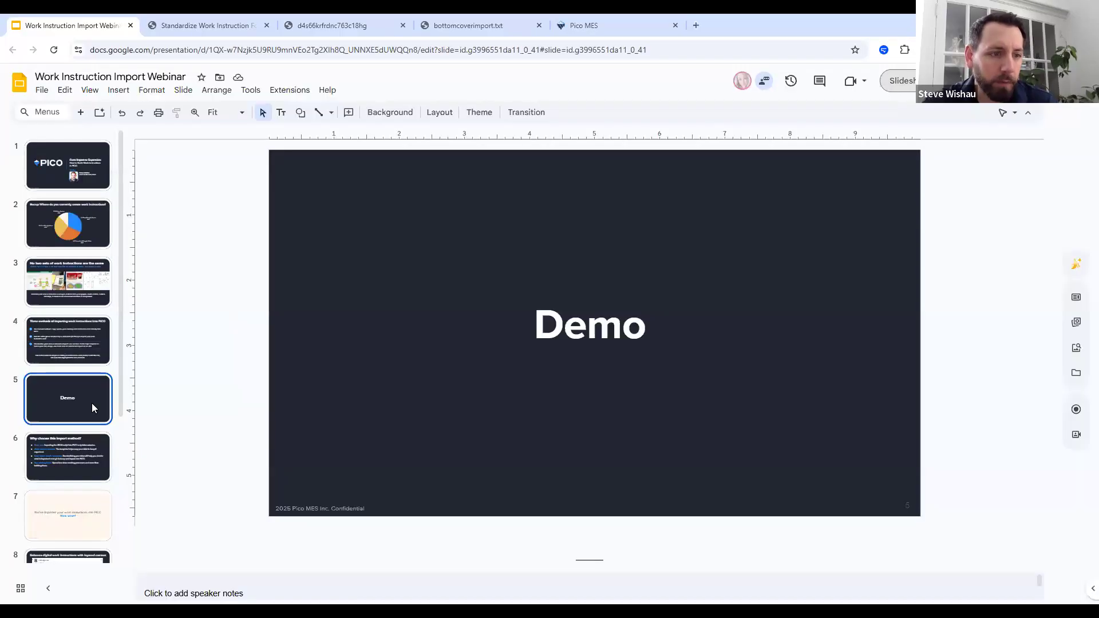
left_click(98, 448)
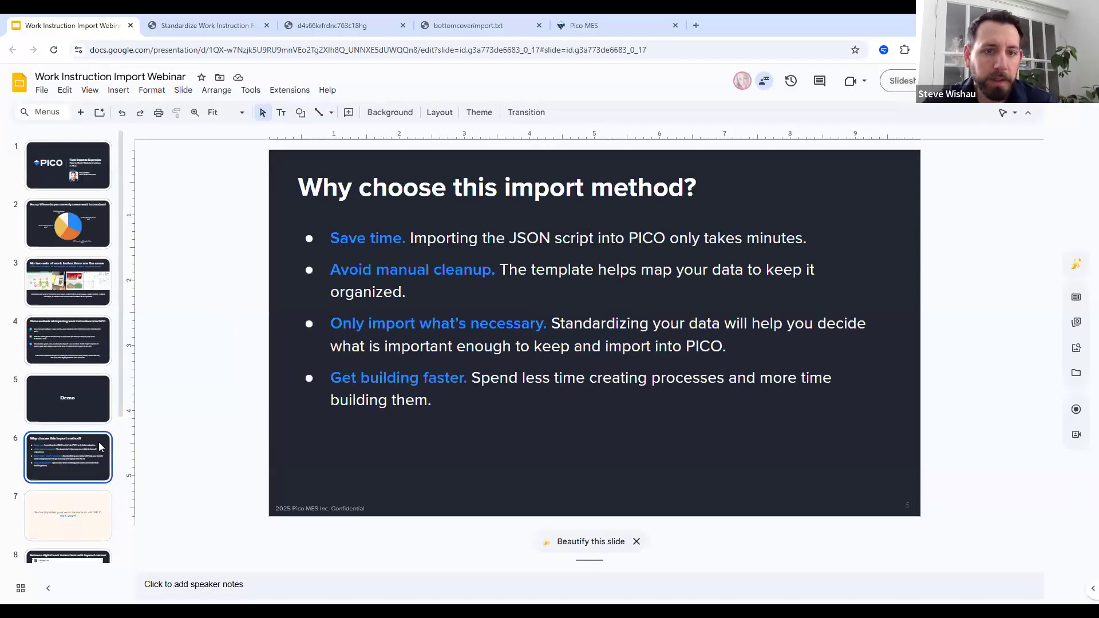
scroll(85, 449, "down", 1)
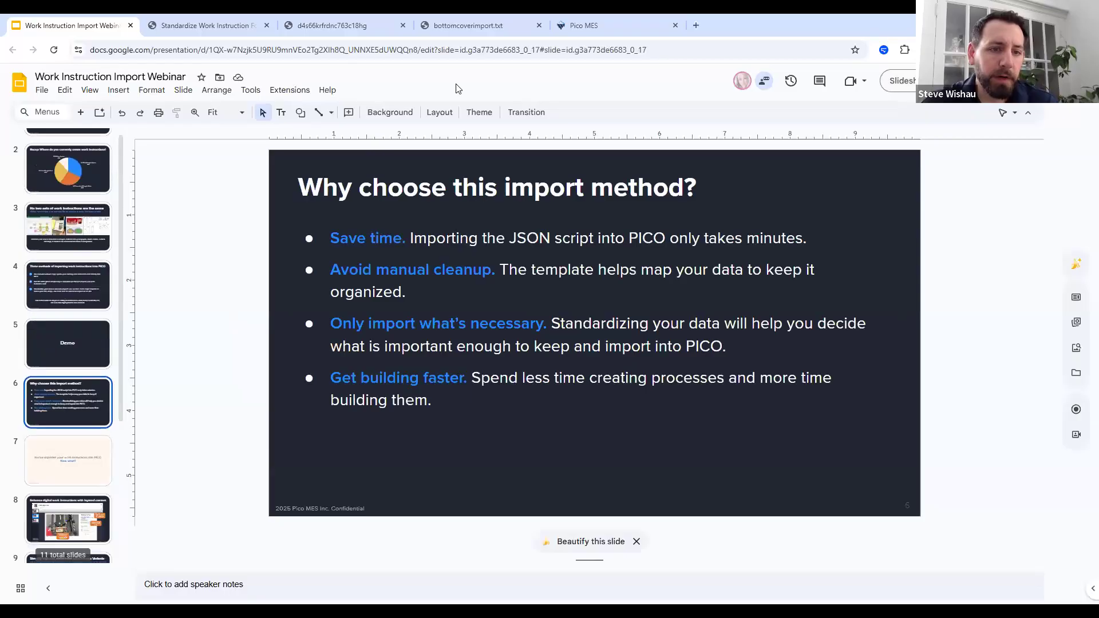
left_click(902, 81)
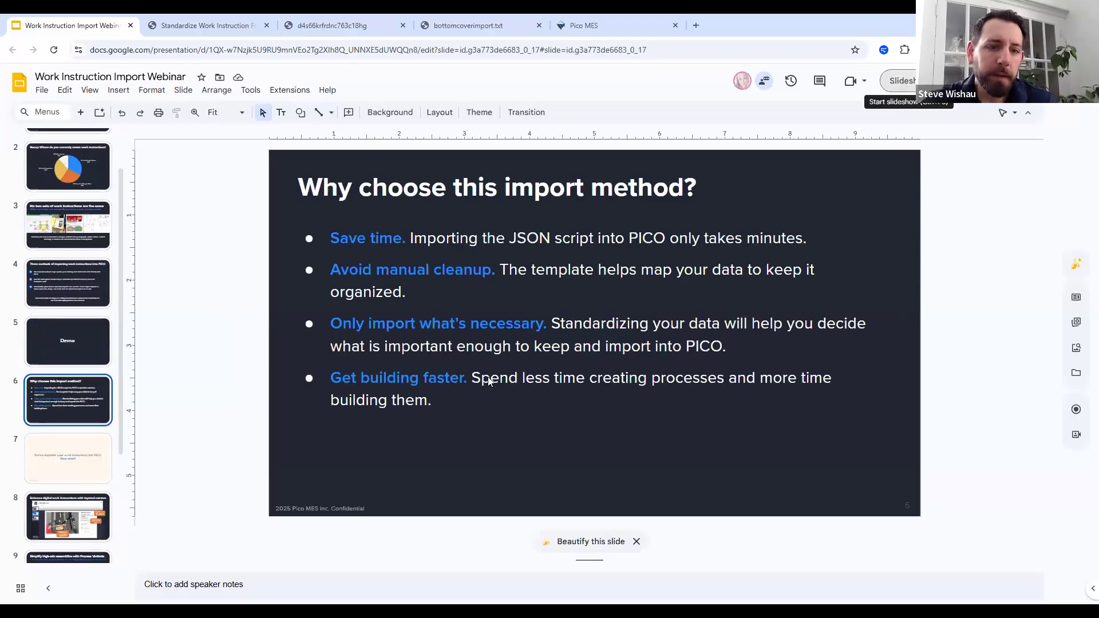
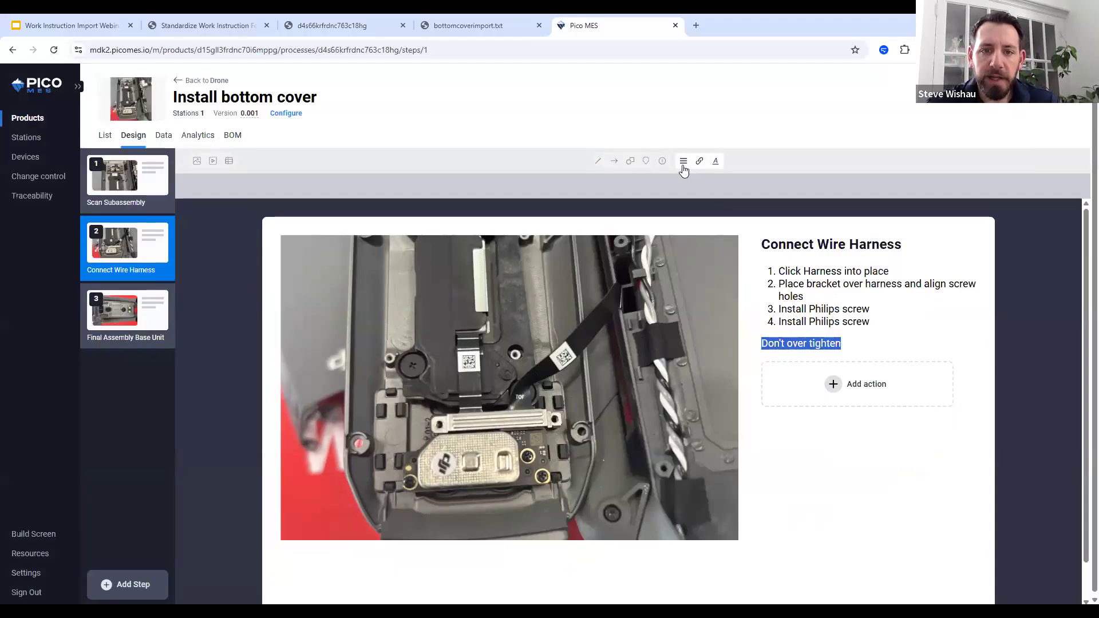
Format the selected "Don't over tighten" line as an Alert and add a period at its end.
left_click(683, 161)
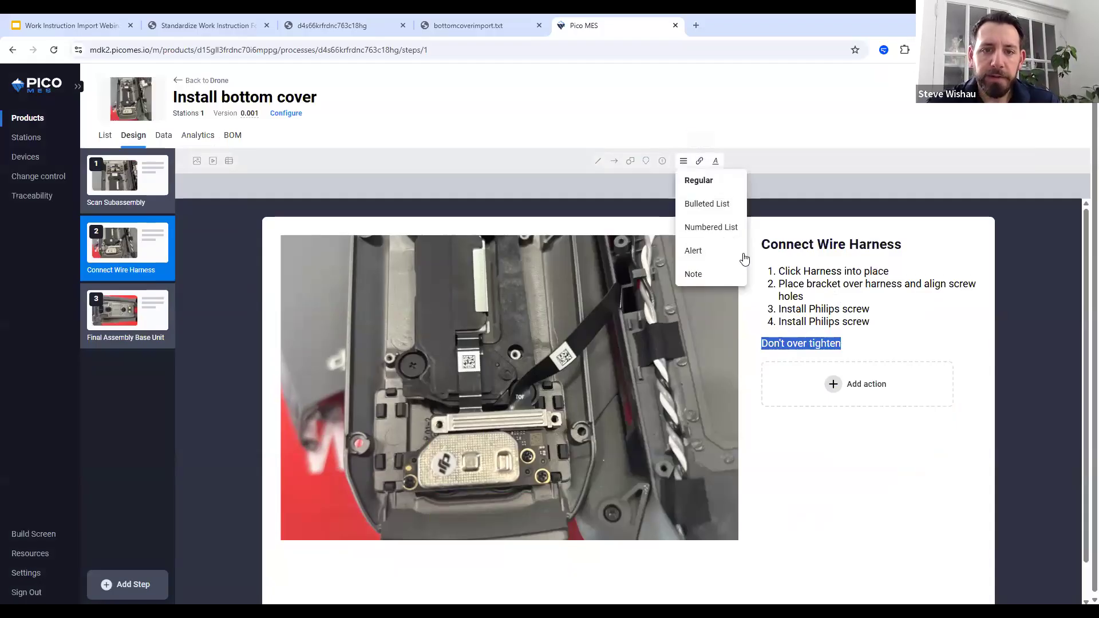
left_click(712, 255)
left_click(889, 351)
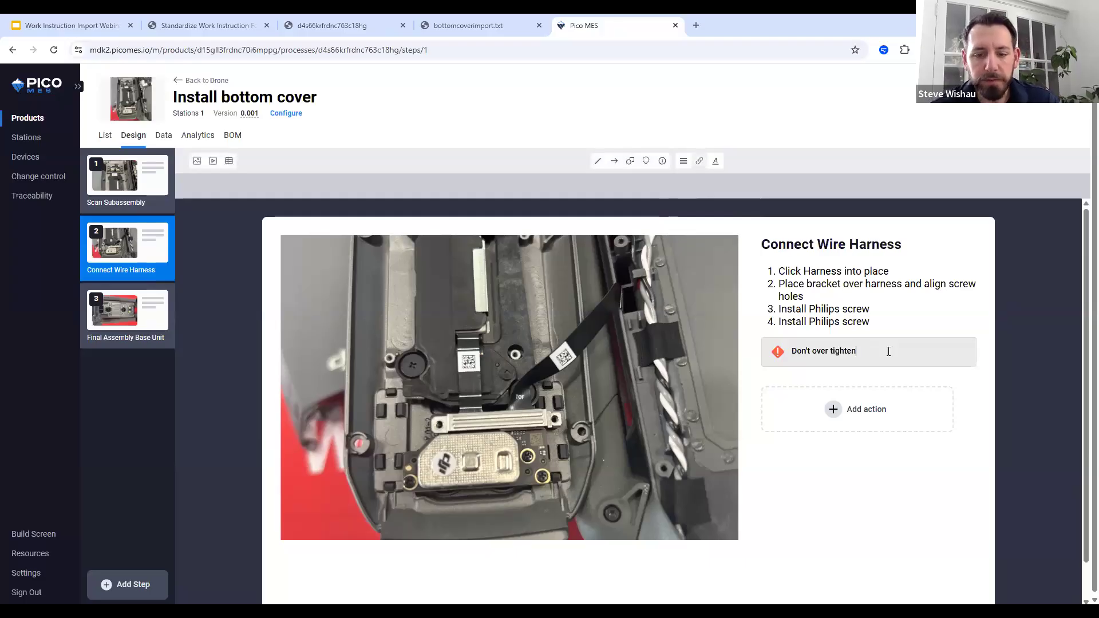
type(".")
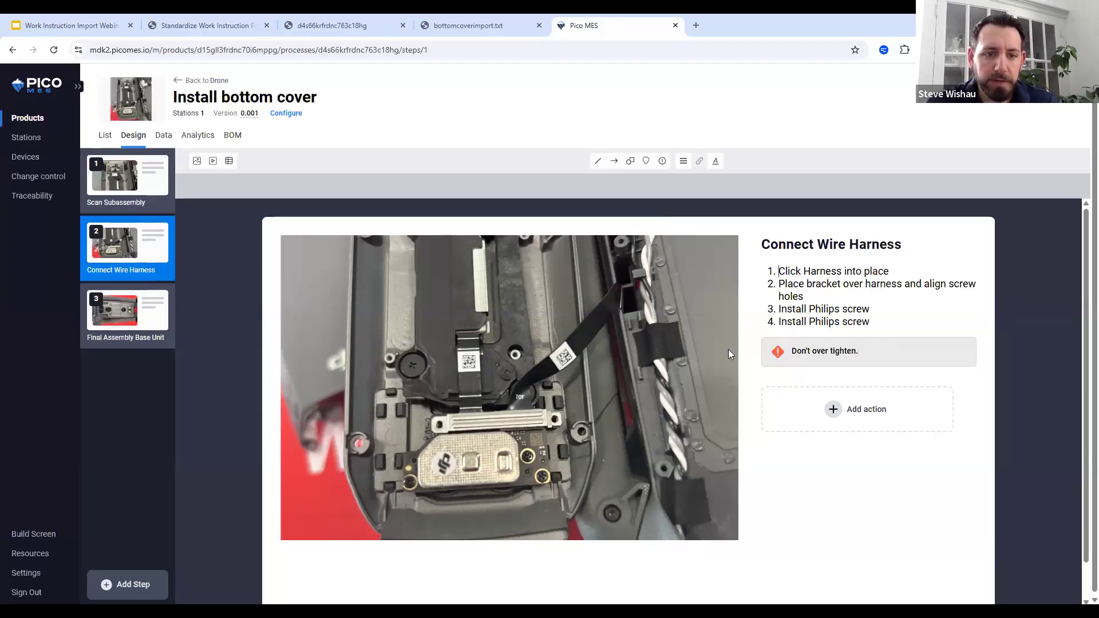
Link the words "into place" to a highlight on the main image, framed around the harness connector and metal bracket.
left_click_drag(890, 271, 844, 272)
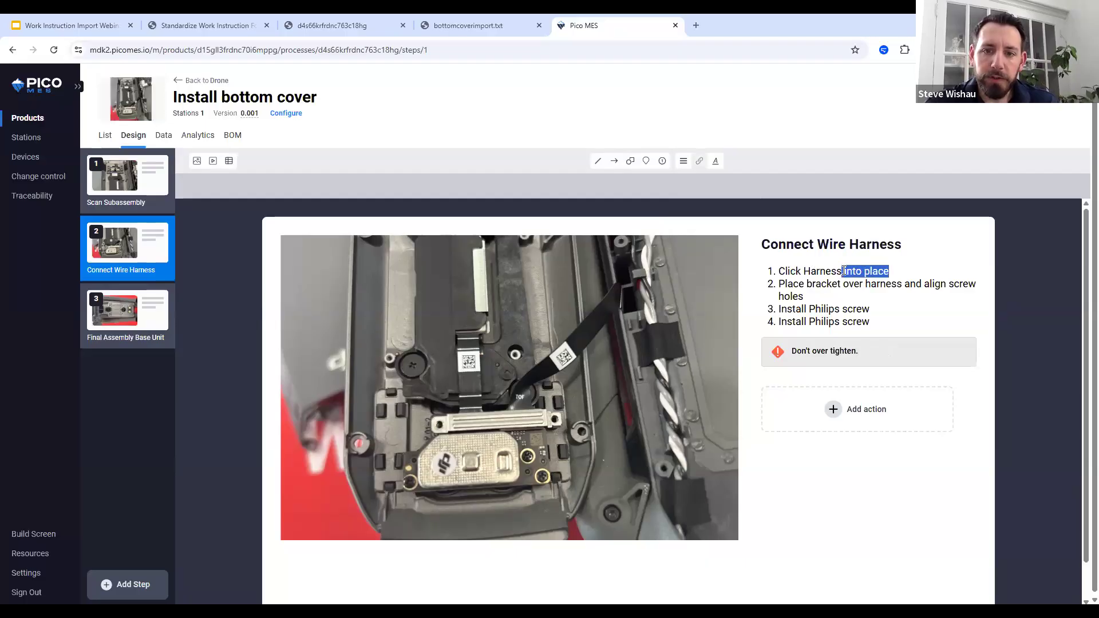
left_click(701, 164)
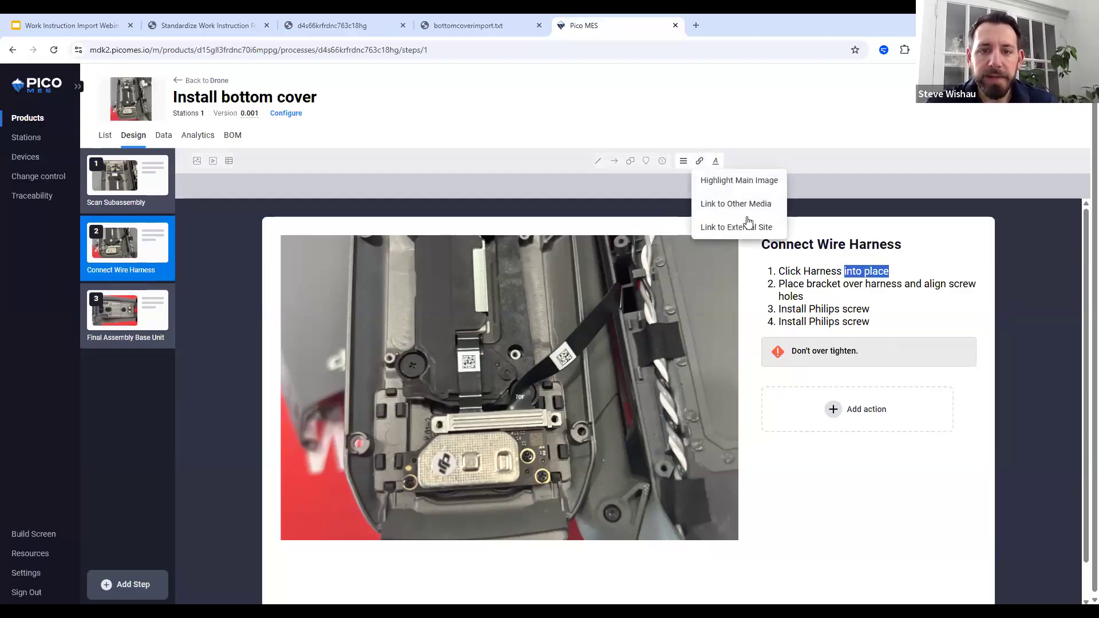
left_click(742, 179)
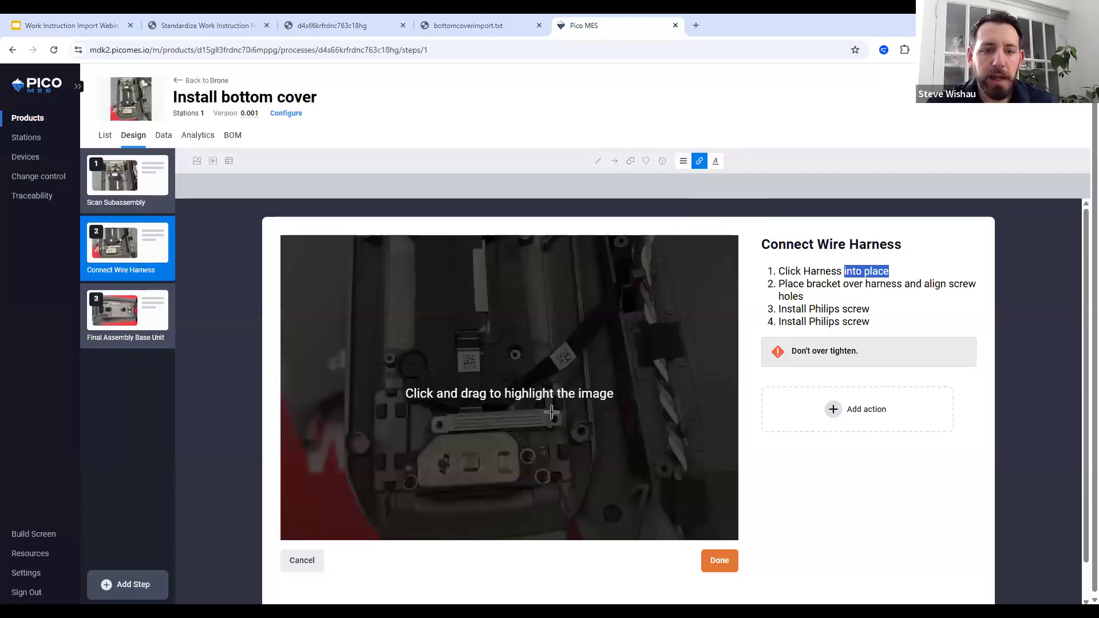
mouse_move(455, 360)
left_mouse_down()
mouse_move(536, 391)
mouse_move(563, 426)
left_mouse_up()
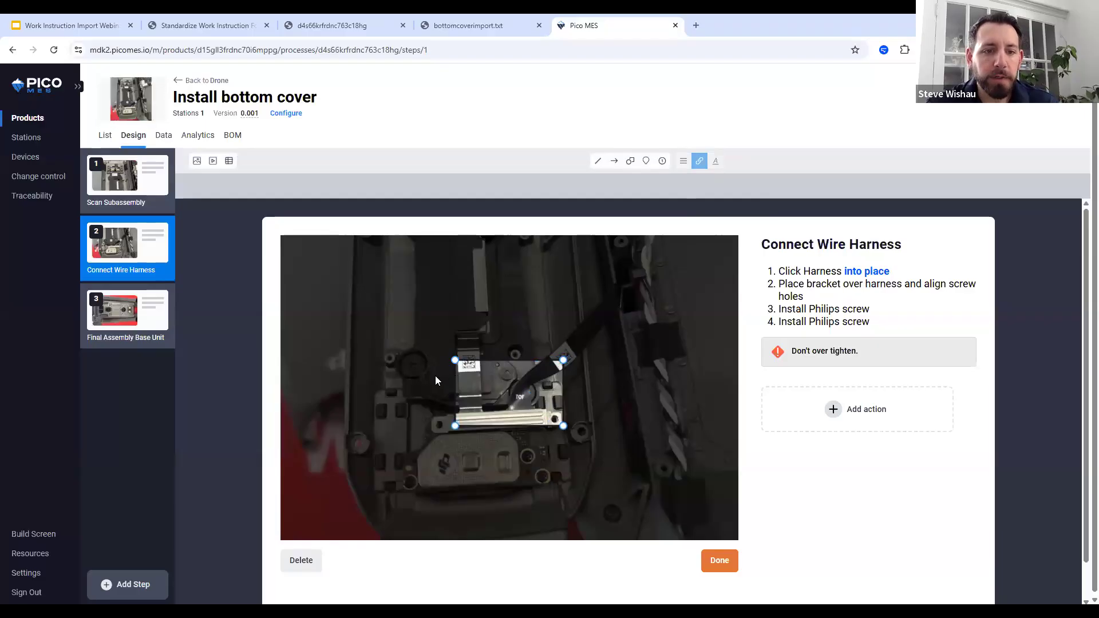
left_click(410, 381)
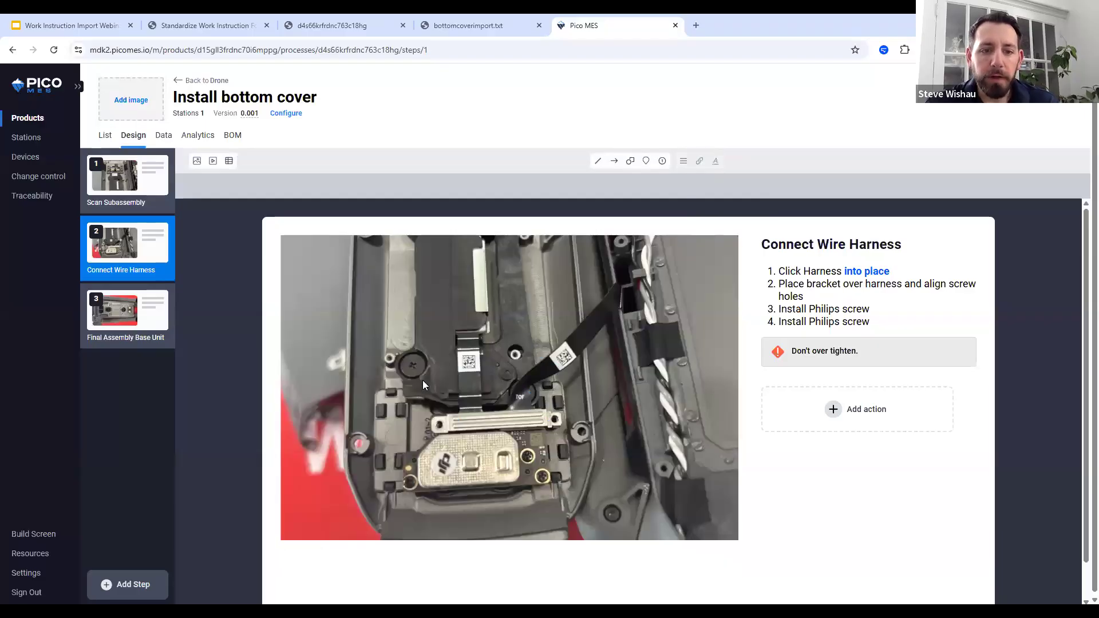
left_click(867, 272)
left_click_drag(455, 360, 401, 378)
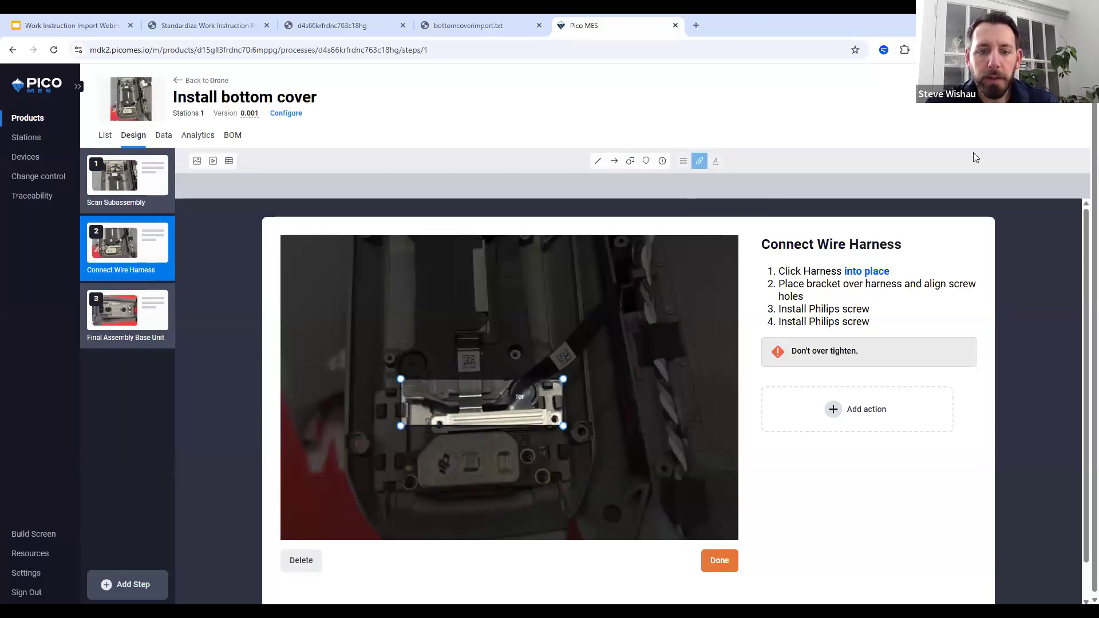
left_click(623, 478)
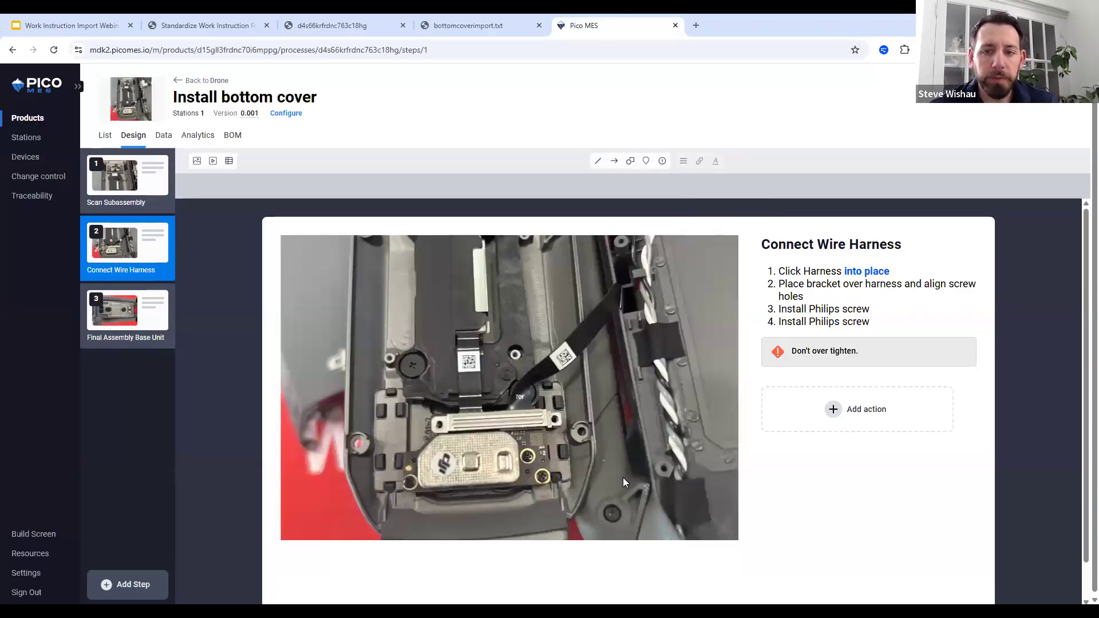
Draw a thick yellow arrow on the main image pointing down at the harness connector above the metal bracket.
left_click(615, 161)
left_click_drag(514, 410, 498, 372)
left_click(474, 309)
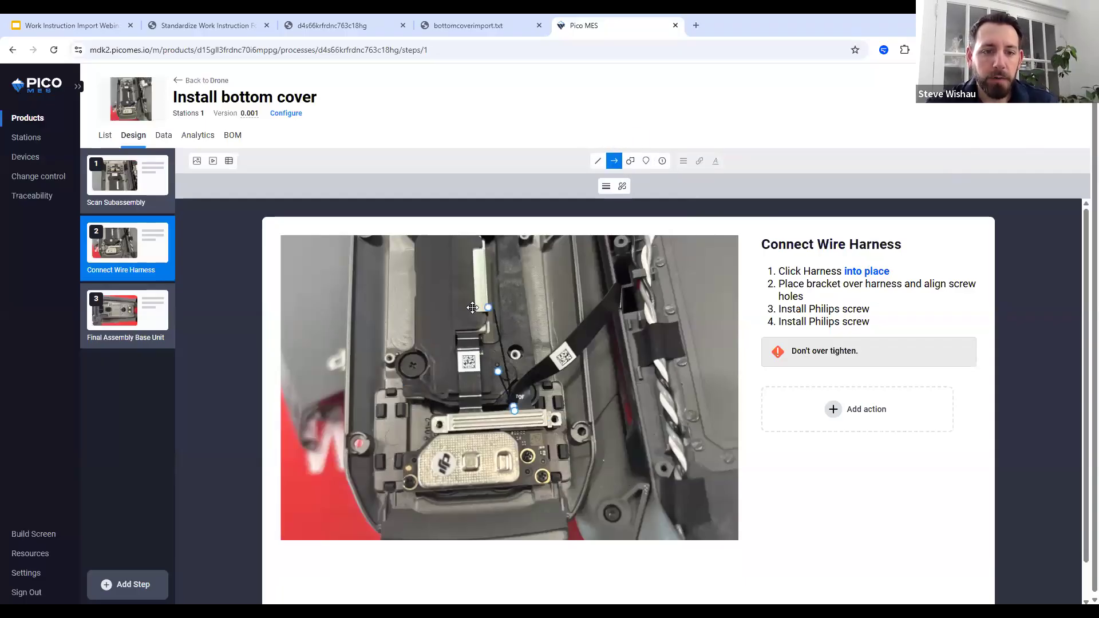
left_click(623, 189)
left_click(630, 253)
left_click(606, 187)
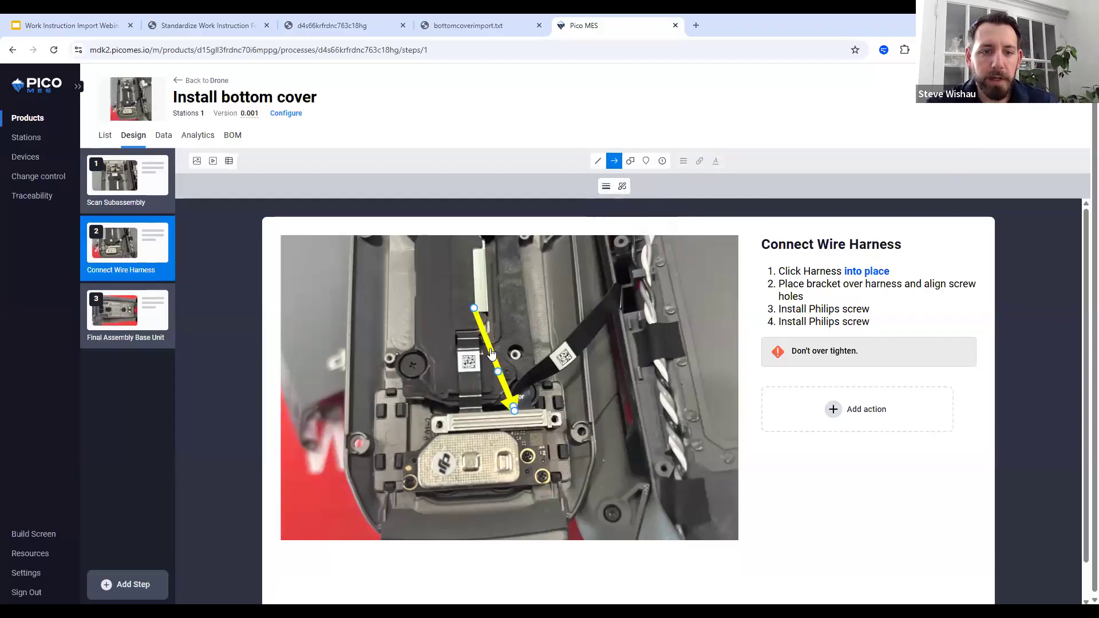
mouse_move(490, 348)
left_mouse_down()
mouse_move(485, 330)
mouse_move(438, 332)
left_mouse_up()
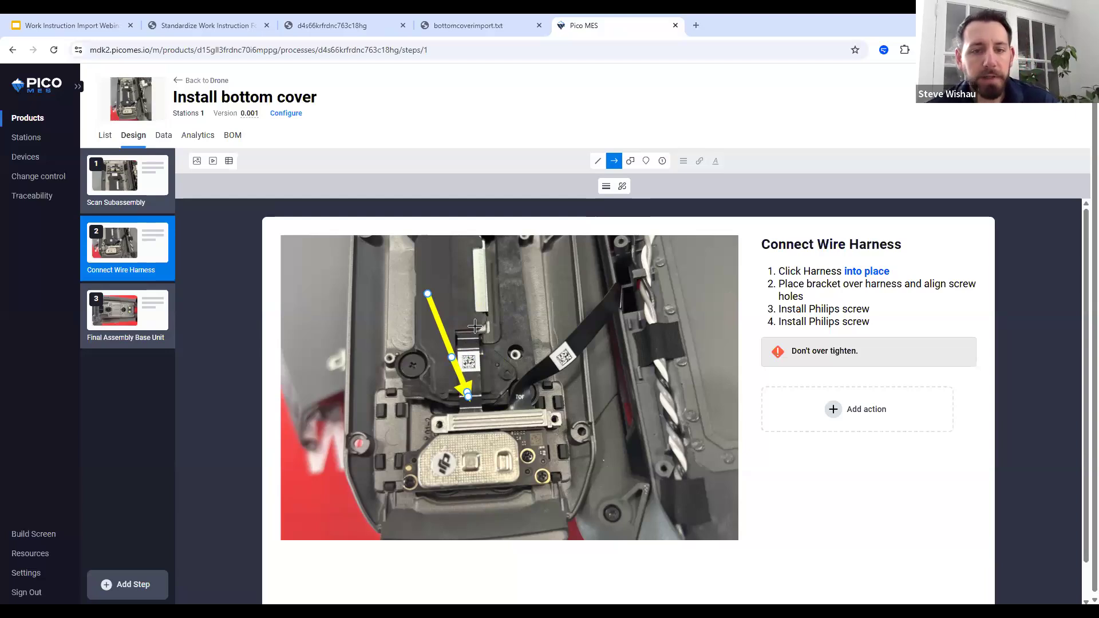
Preview the "into place" highlight together with the yellow arrow, and delete the arrow from the main image.
left_click(868, 271)
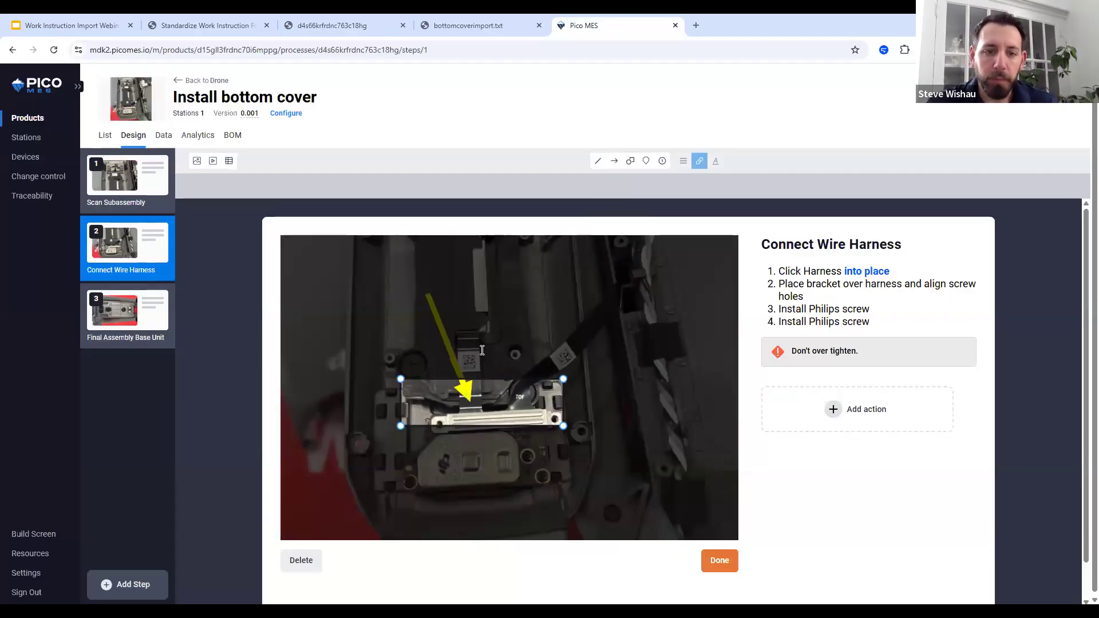
left_click(720, 561)
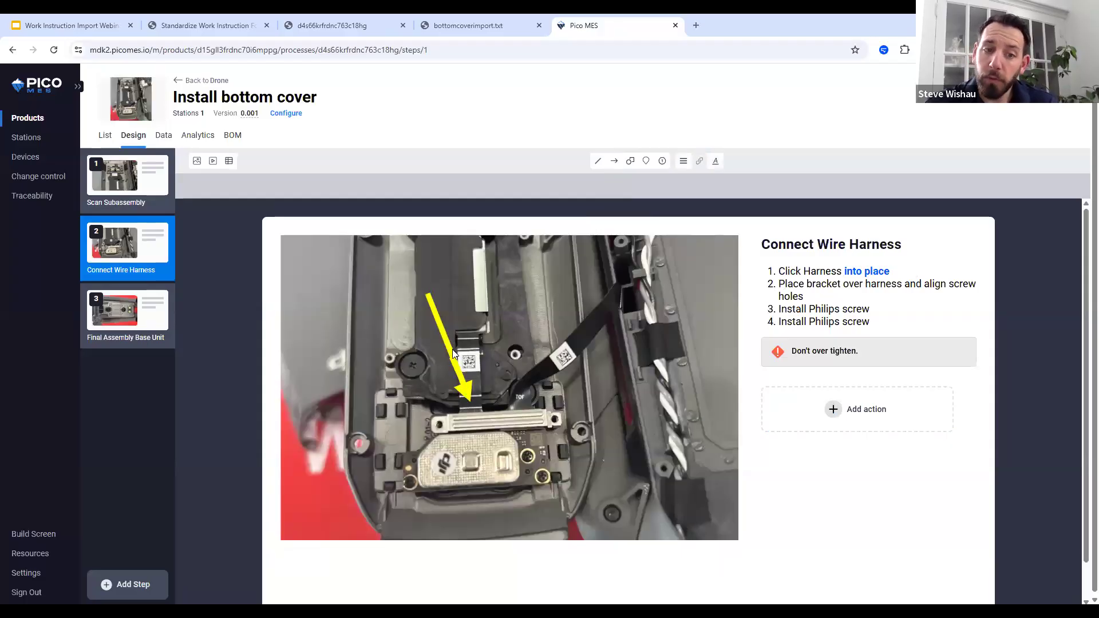
left_click(454, 358)
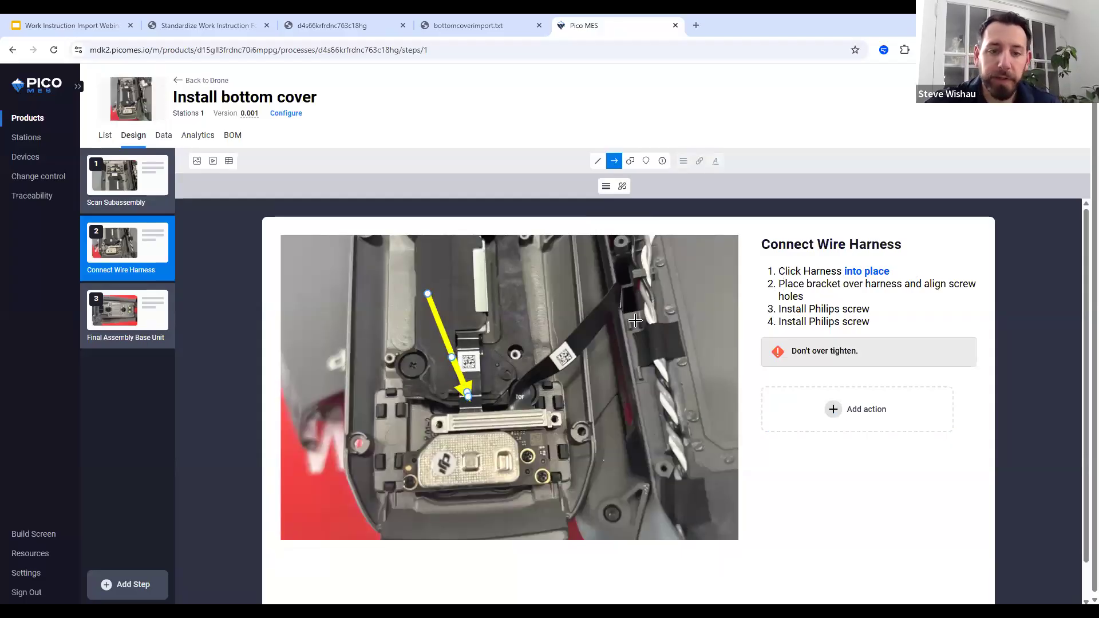
key("Delete")
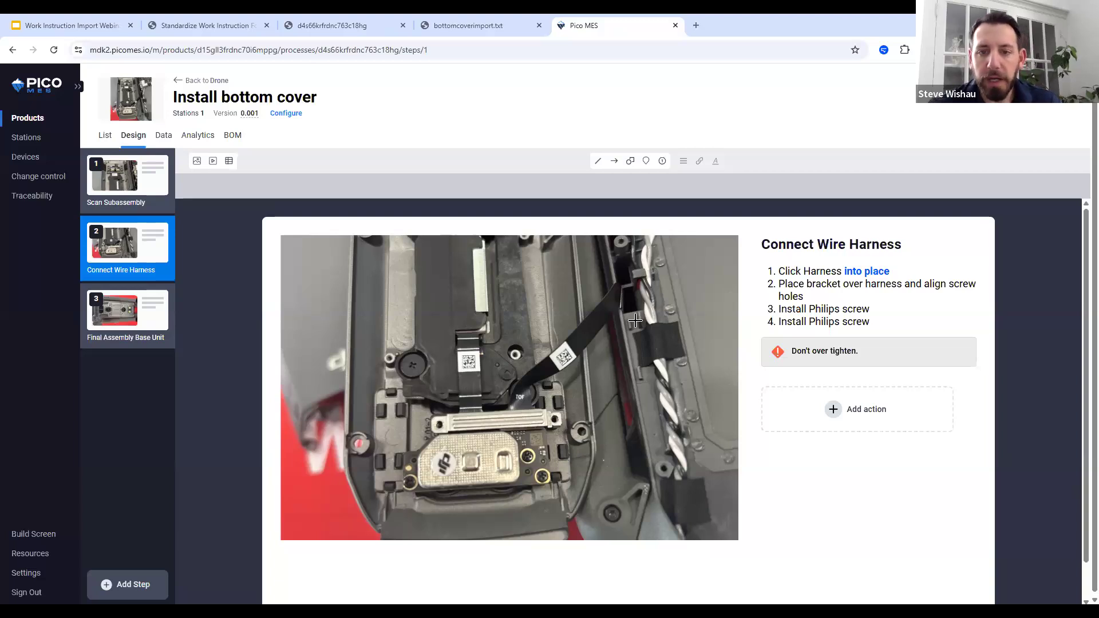
Add a torque action named "Screws" to the Connect Wire Harness step with batch count 4 and Config ID 2.
left_click(833, 418)
left_click(747, 280)
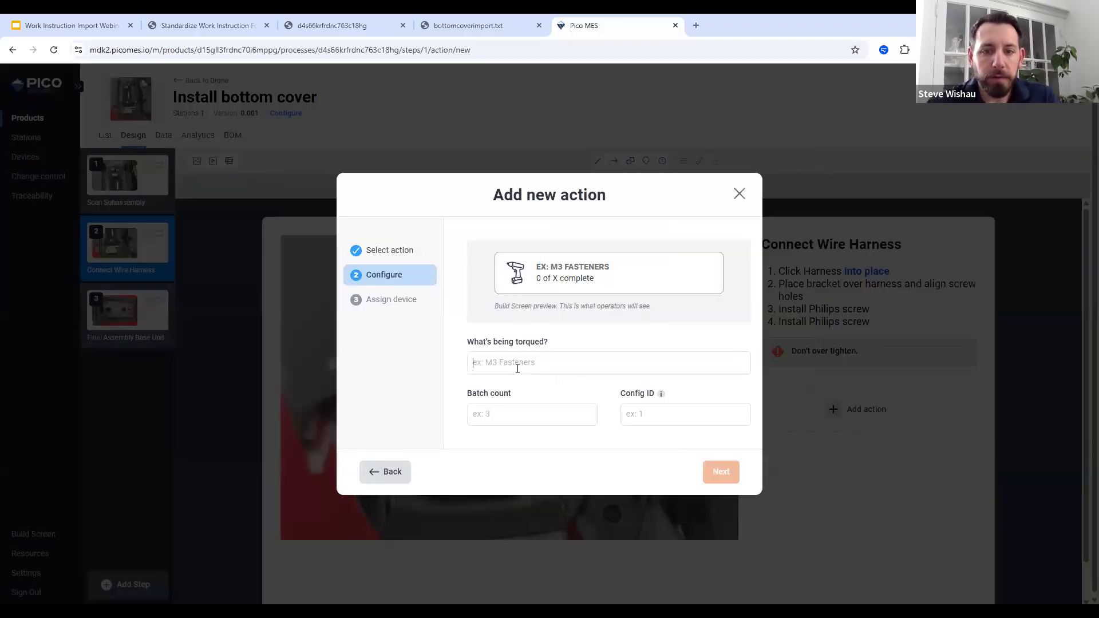
left_click(518, 369)
type("Screw")
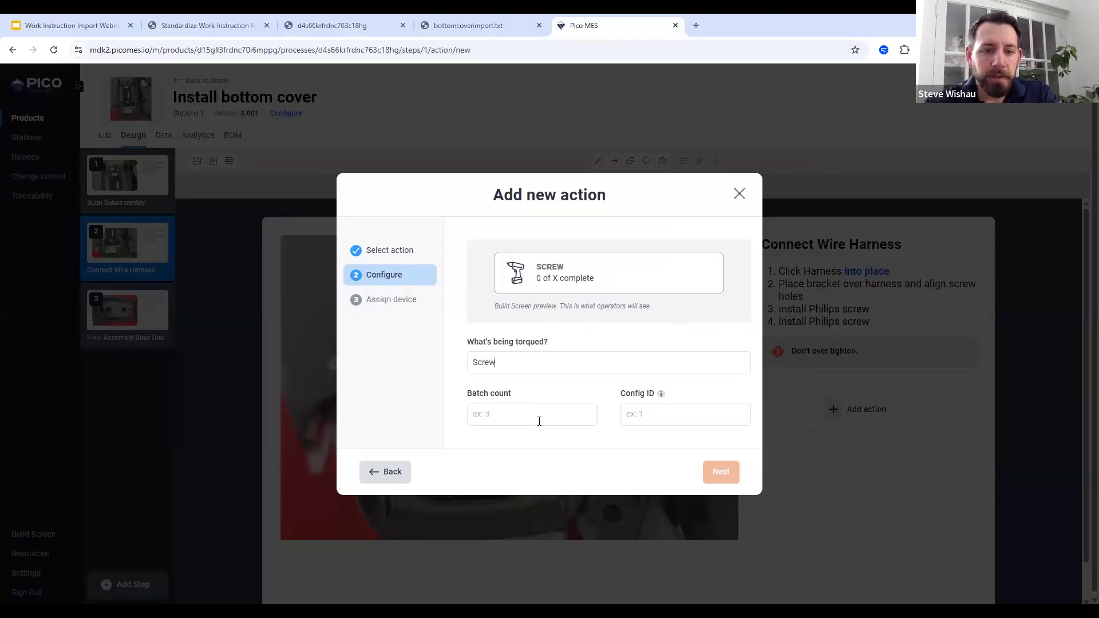
type("s4")
left_click(670, 415)
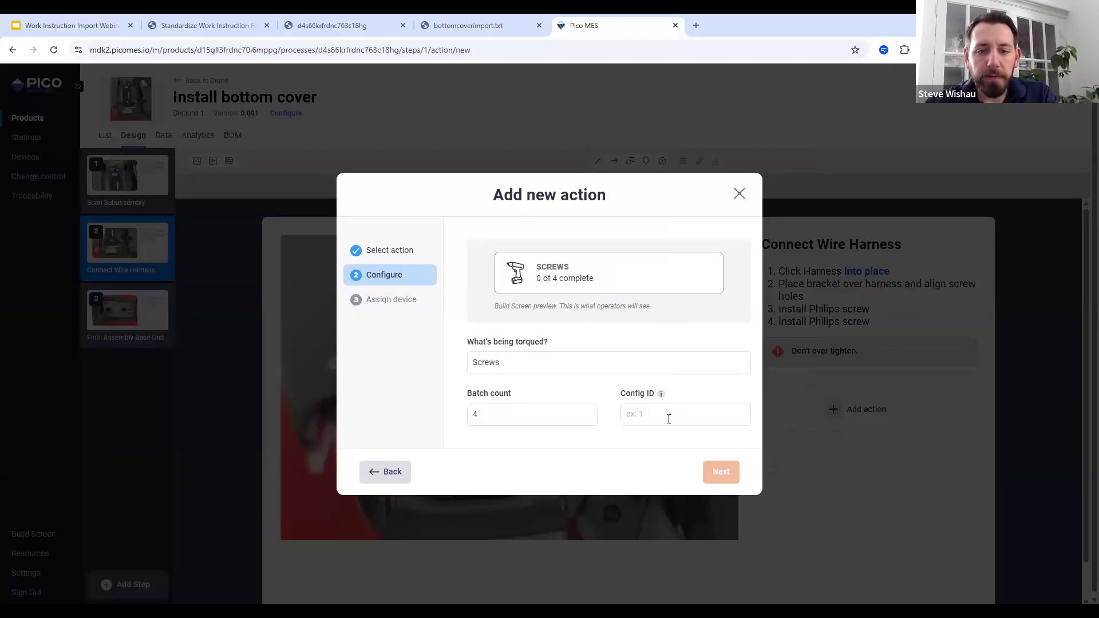
type("2")
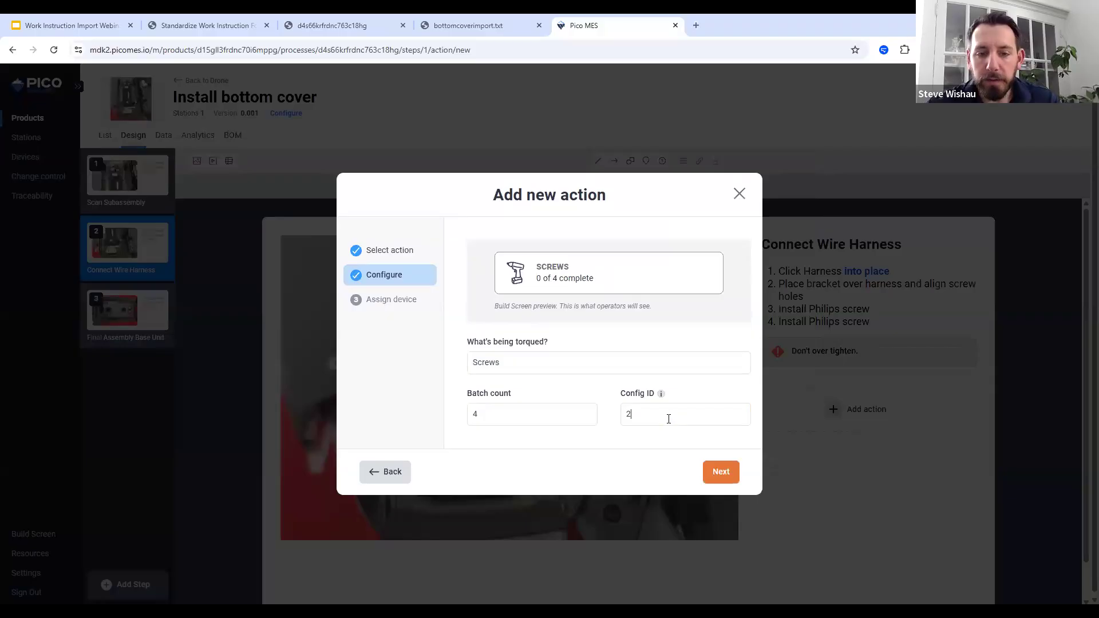
Assign the Kolver Inline device to the new Screws action and save the action.
left_click(722, 472)
left_click(545, 331)
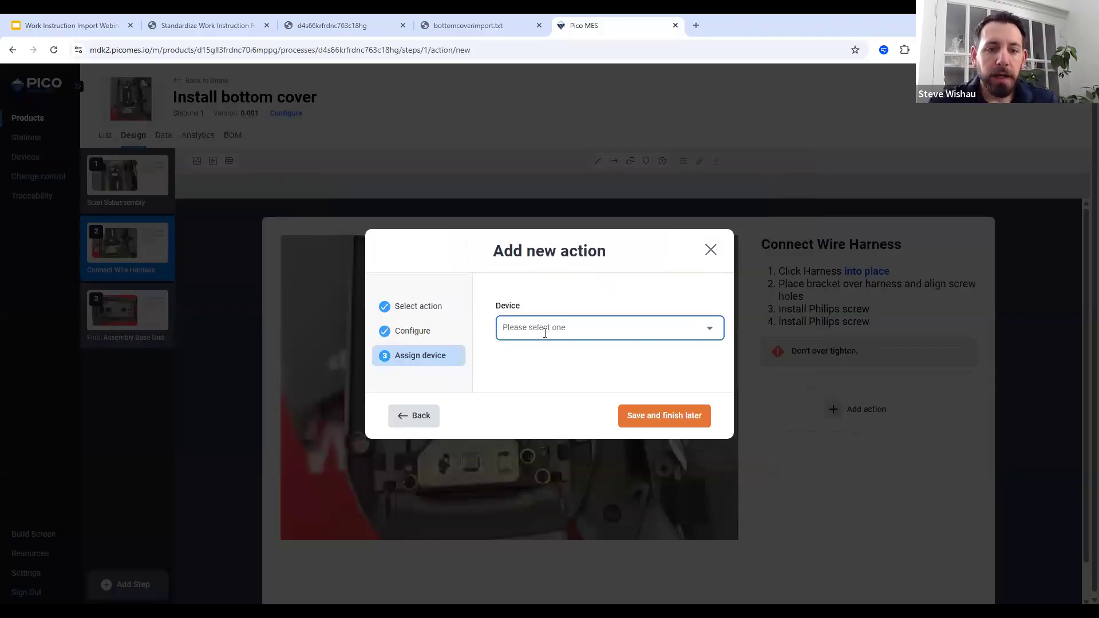
left_click(558, 329)
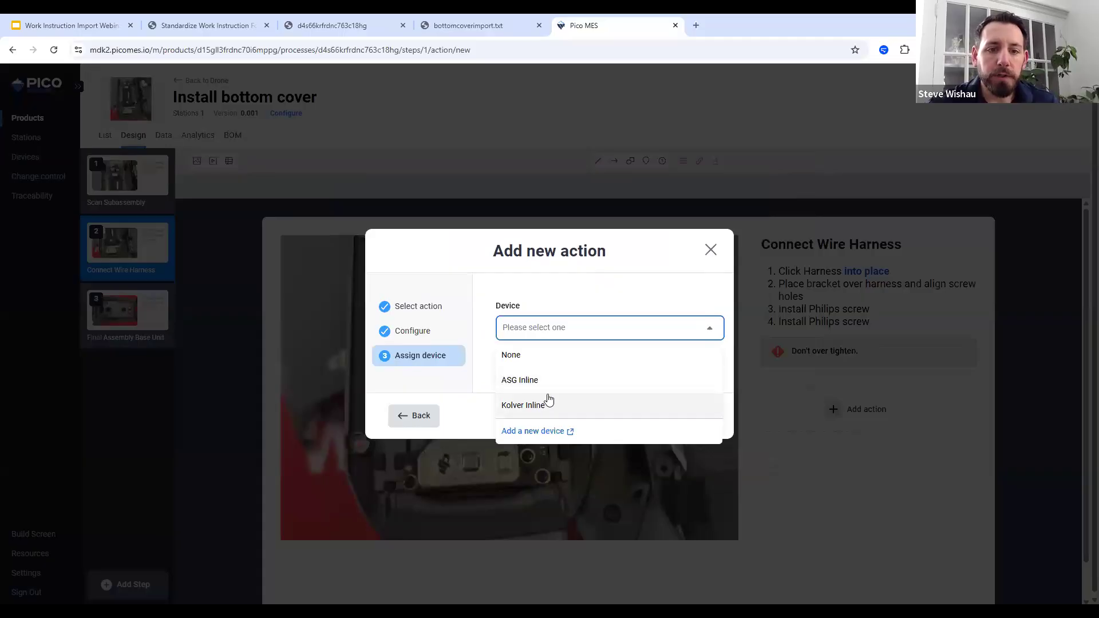
left_click(687, 404)
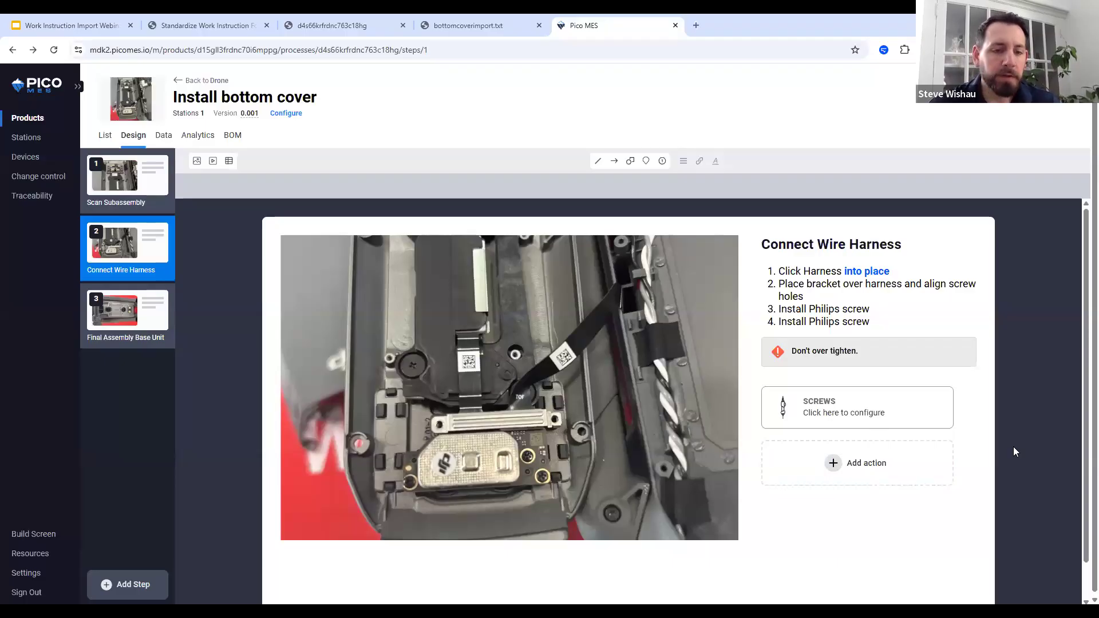
Set four numbered torque targets for the Screws action on the screw positions in the main image.
mouse_move(948, 407)
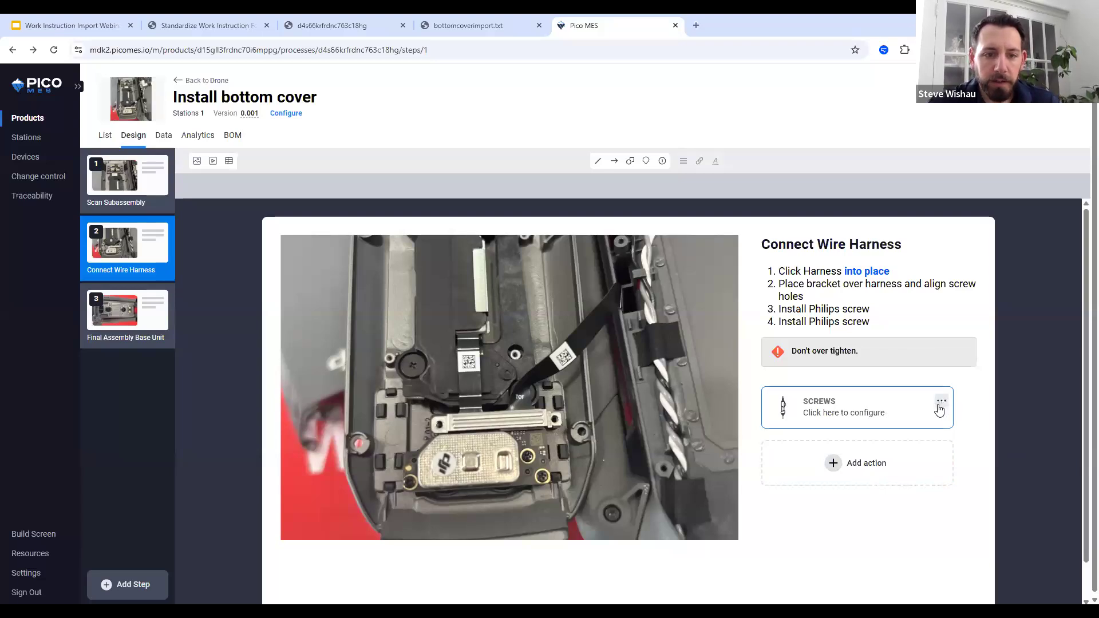
left_click(940, 408)
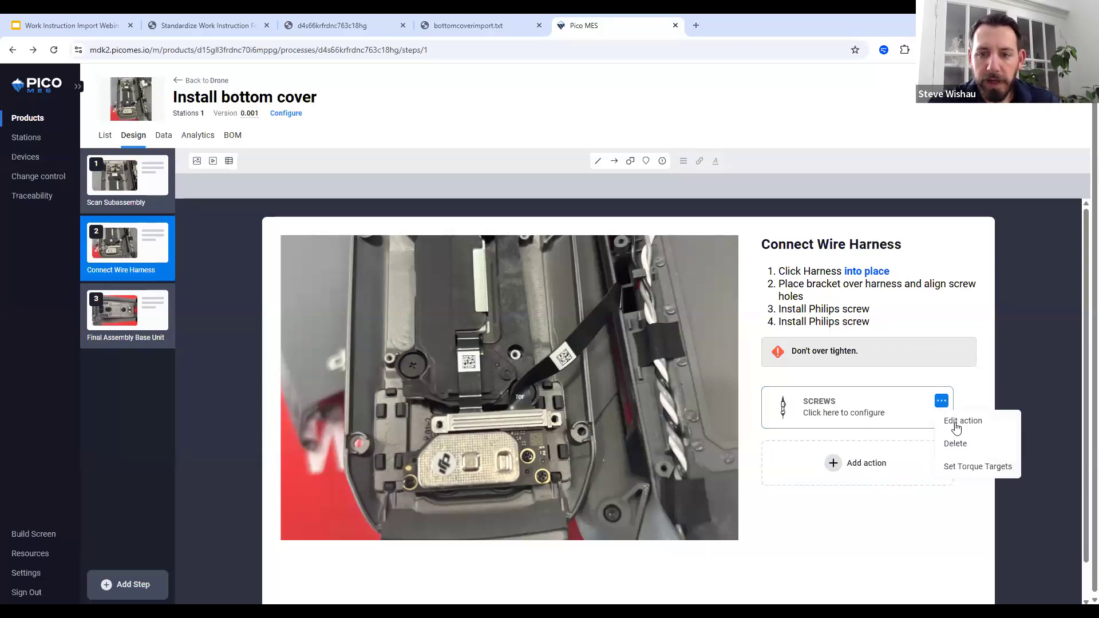
left_click(981, 470)
left_click(412, 365)
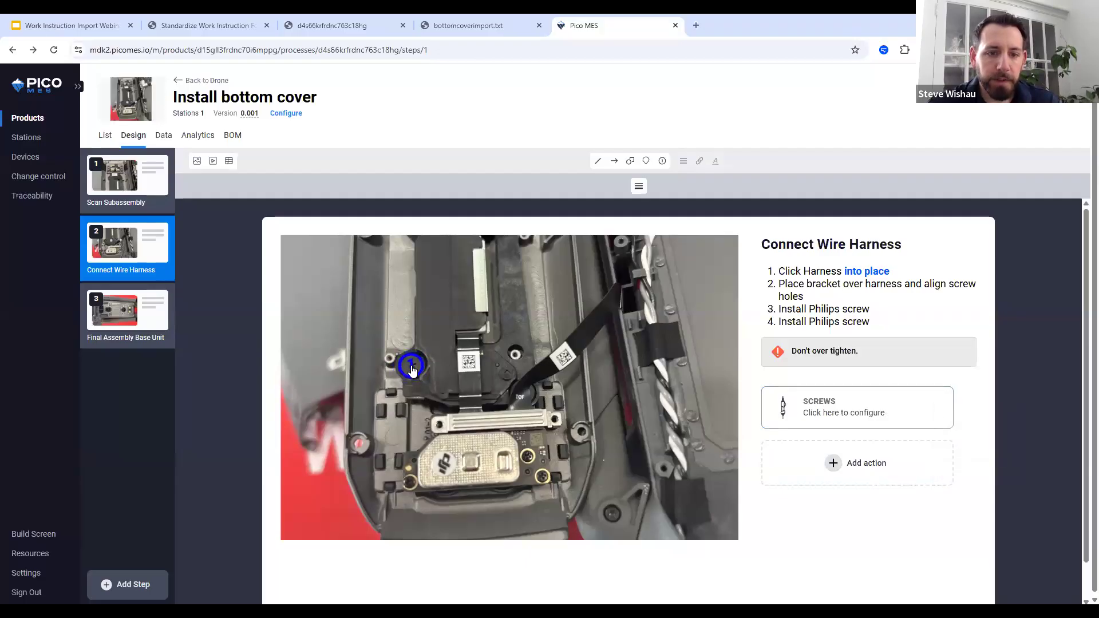
left_click(359, 441)
left_click(580, 433)
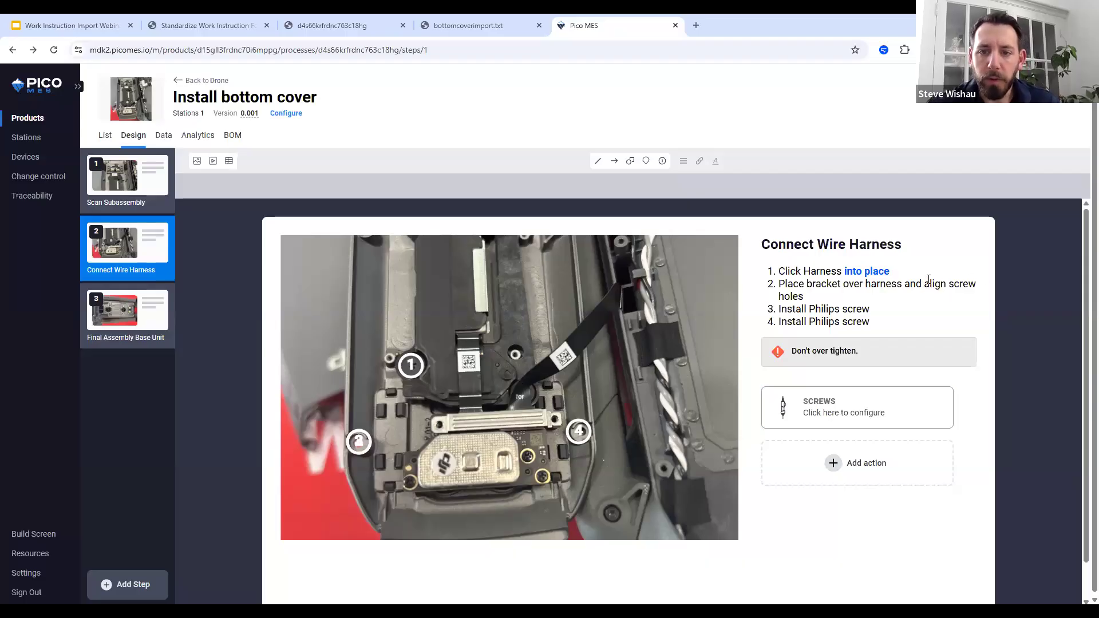
Link the line "Place bracket over harness and align screw holes" to the first image in the Media Library.
left_click(956, 286)
left_click(923, 283)
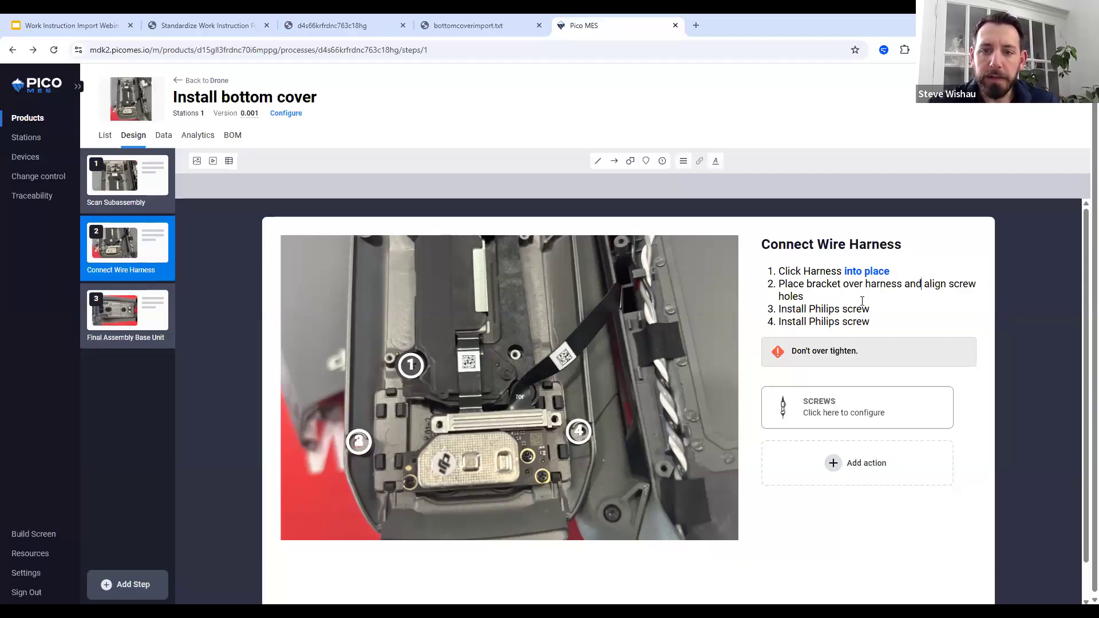
left_click(814, 294, "shift")
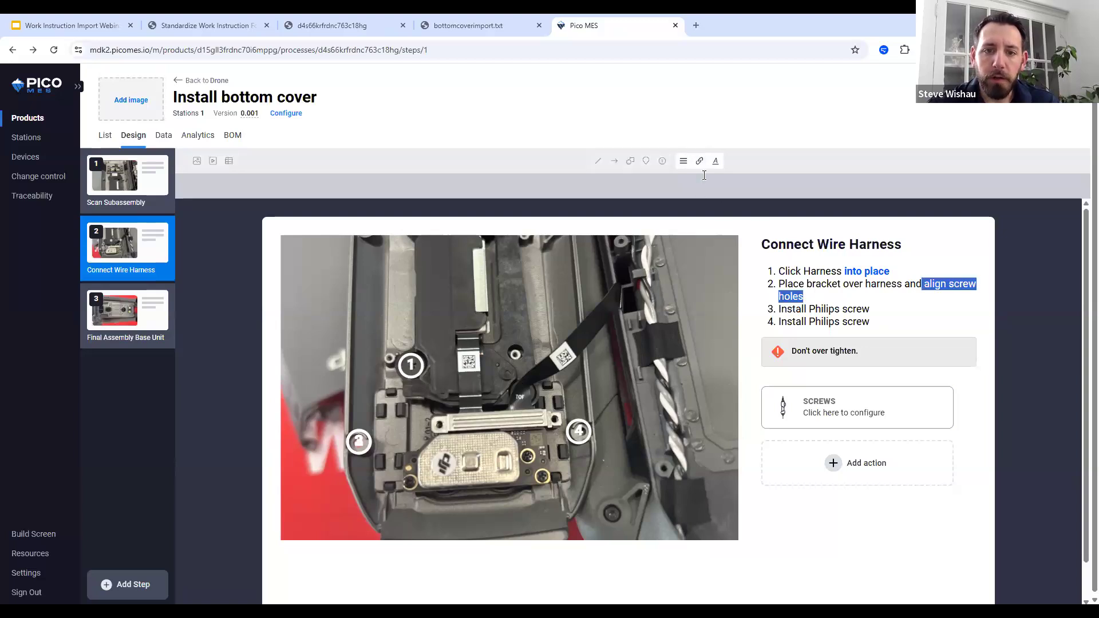
key("shift+Home")
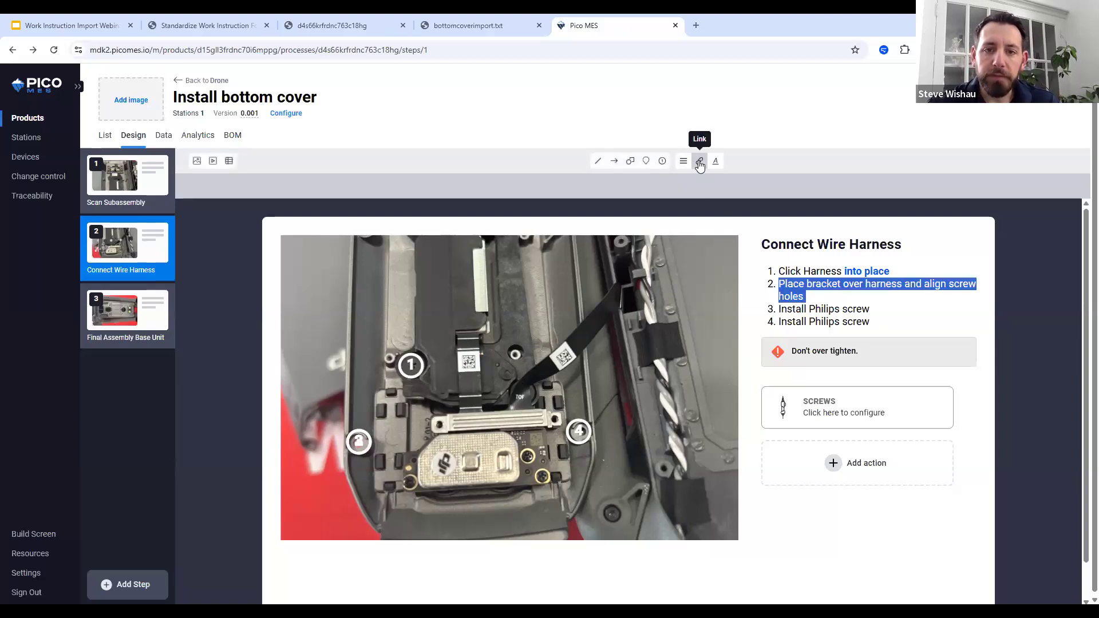
left_click(700, 163)
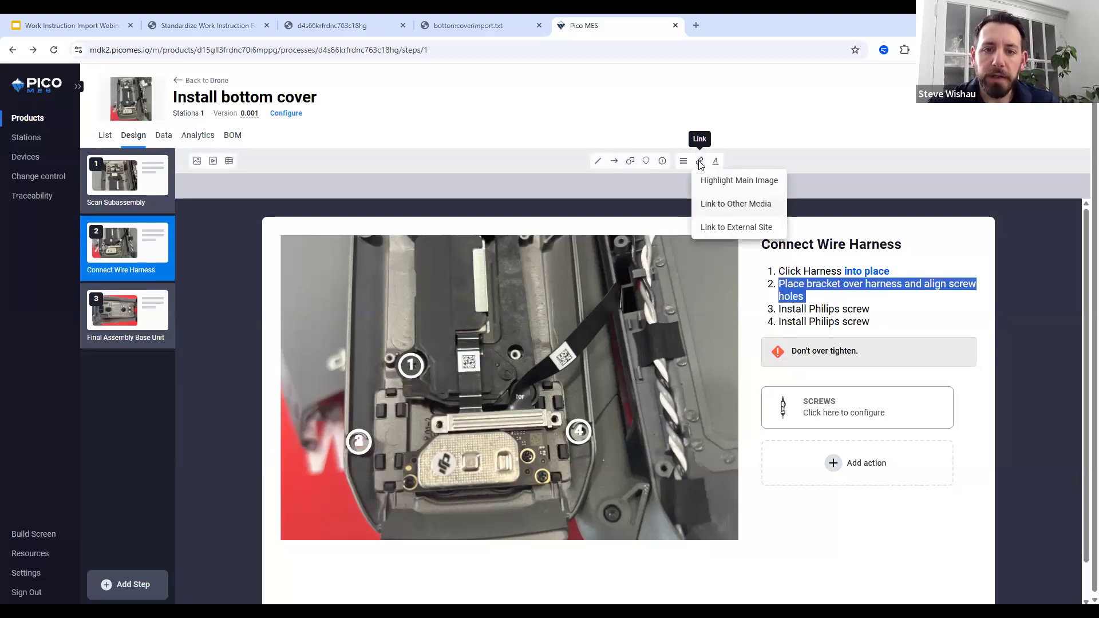
left_click(731, 206)
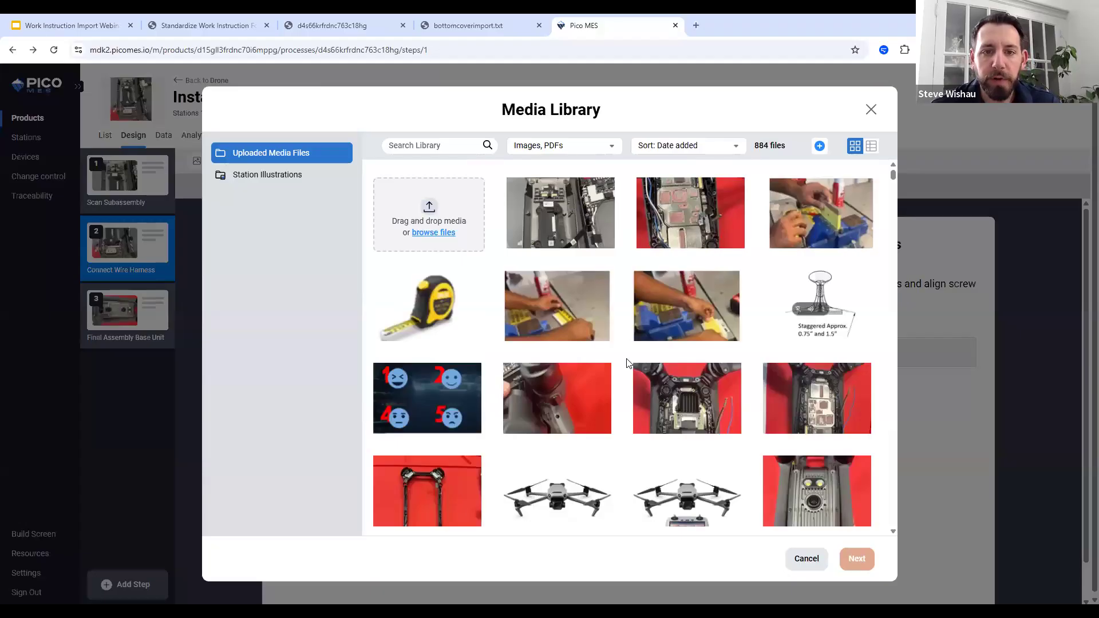
left_click(584, 208)
Rotate, enlarge and reposition the linked harness image within its crop frame, and save the link without a label.
left_click(666, 458)
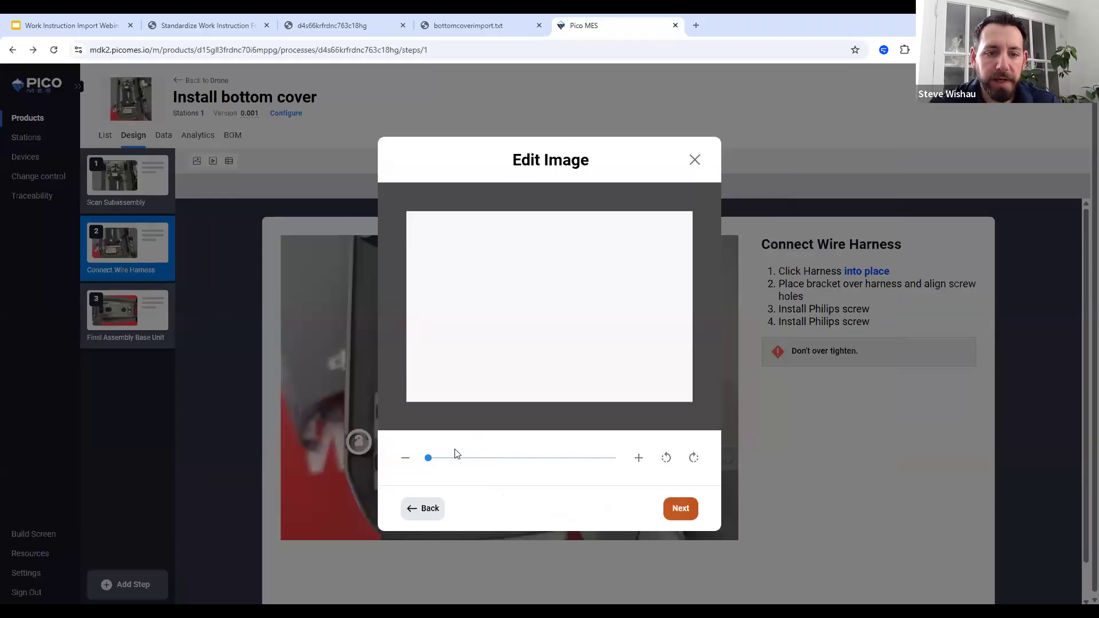
left_click_drag(435, 460, 484, 458)
left_click_drag(563, 313, 459, 238)
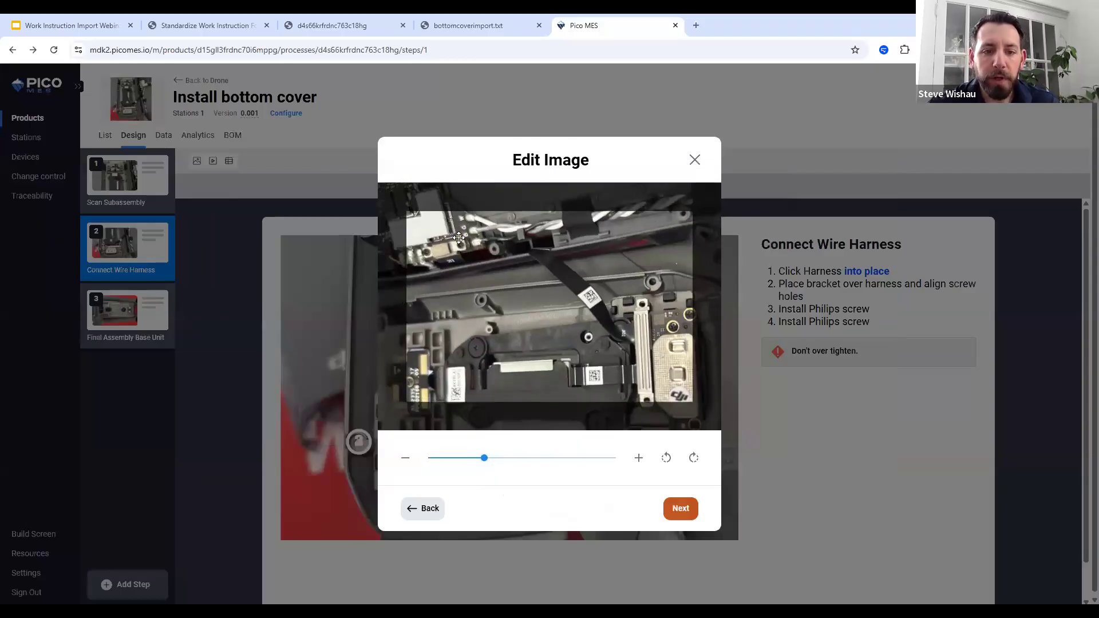
left_click(671, 510)
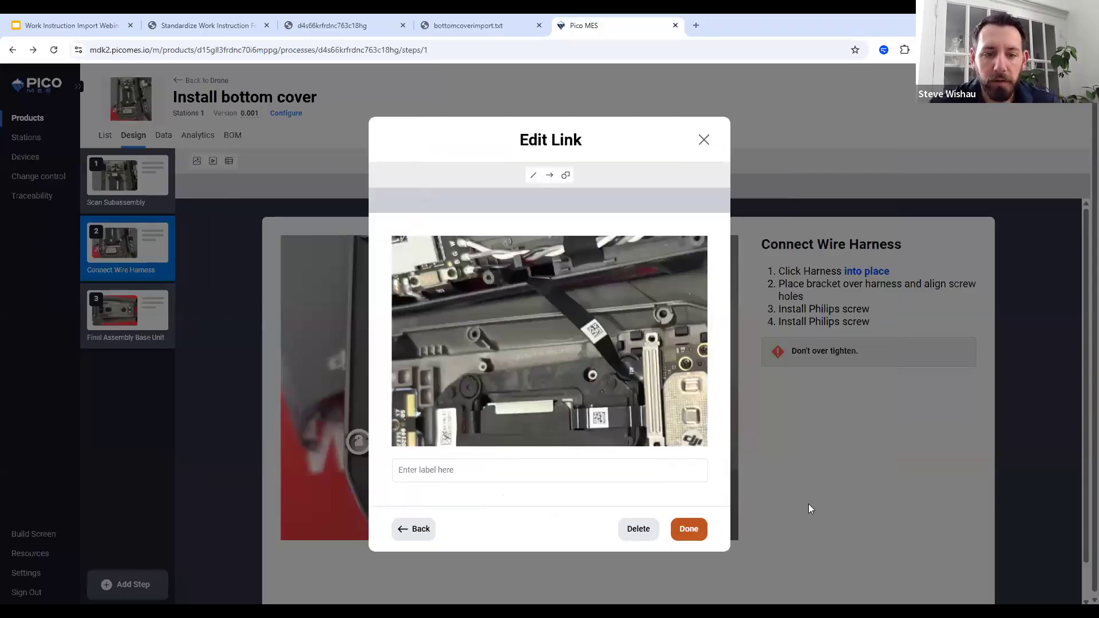
left_click(507, 475)
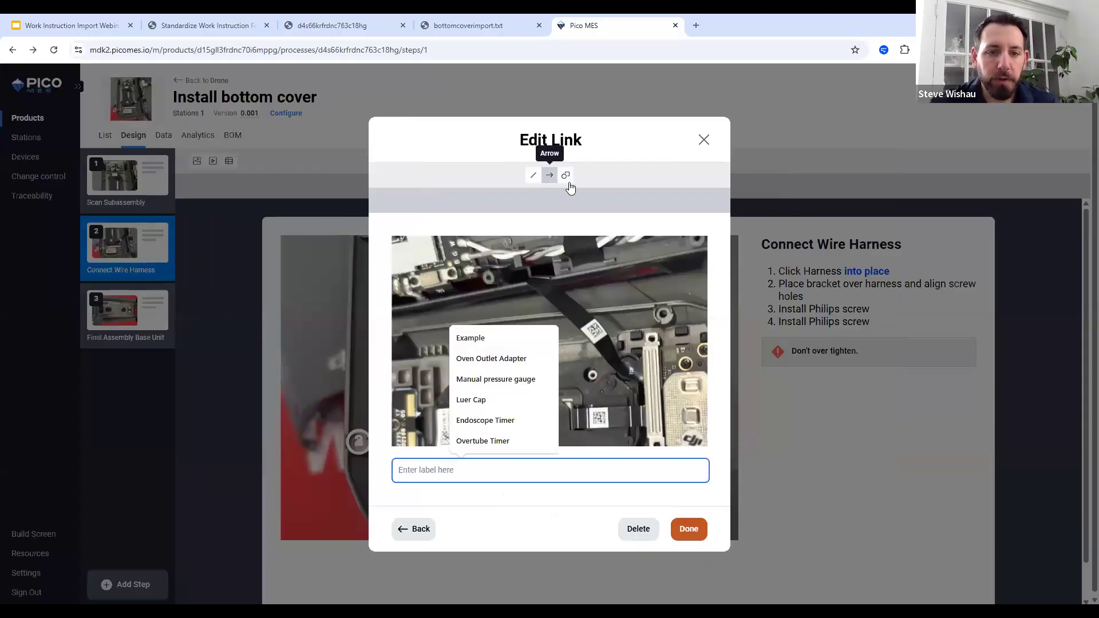
left_click(659, 525)
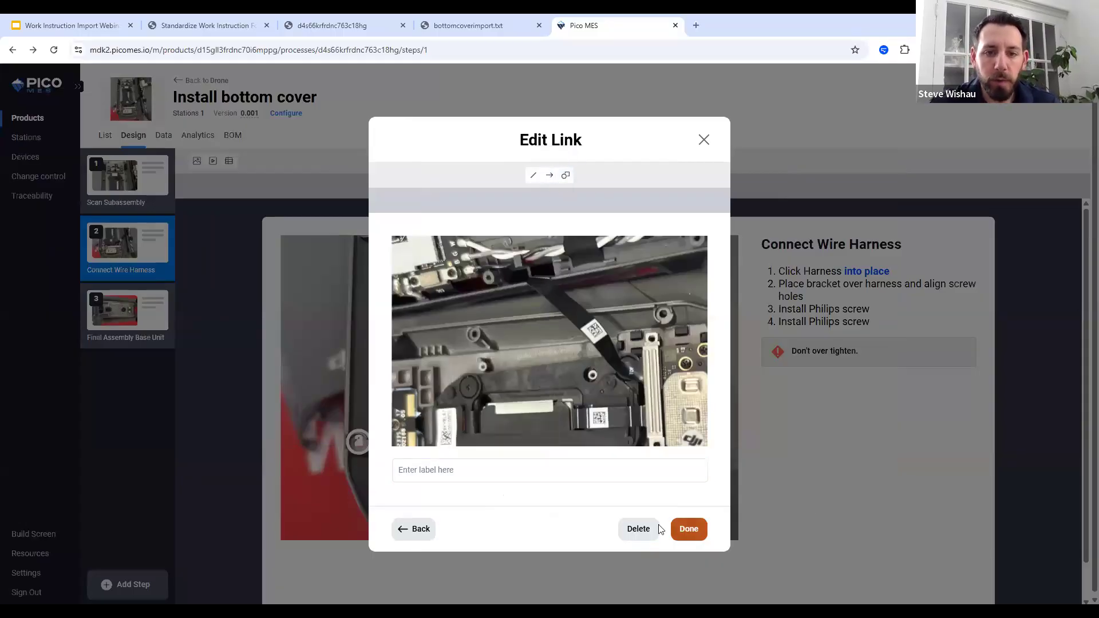
left_click(682, 529)
Place an annotation pin on the harness cable's QR code in the main image and label it "QR Code".
left_click(646, 161)
left_click(565, 359)
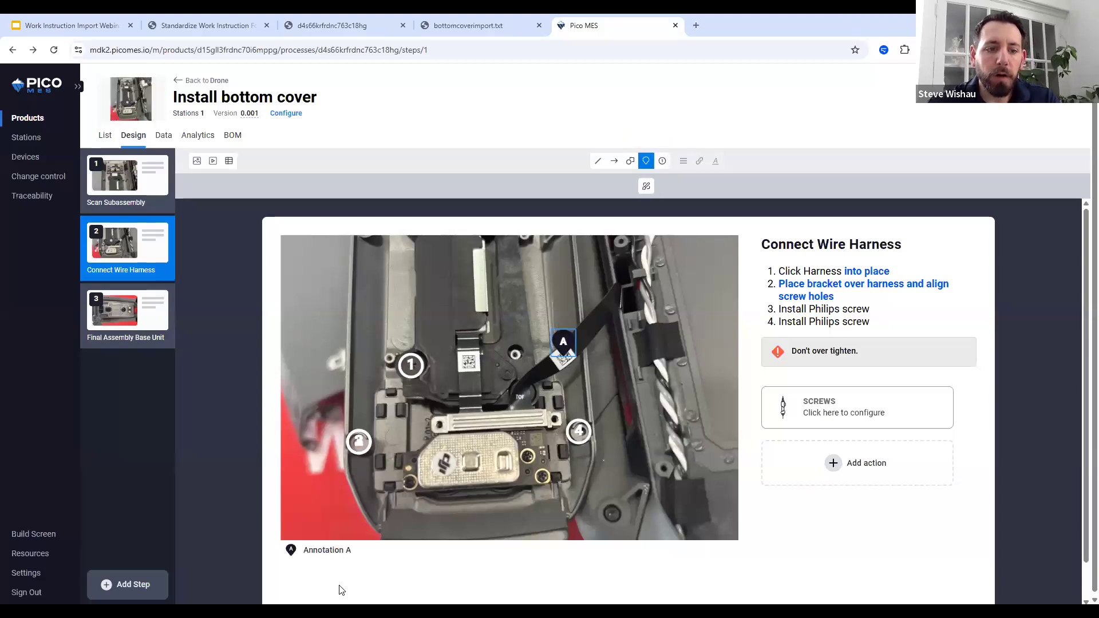
left_click(327, 551)
left_click(481, 470)
type("QR Code")
left_click(643, 529)
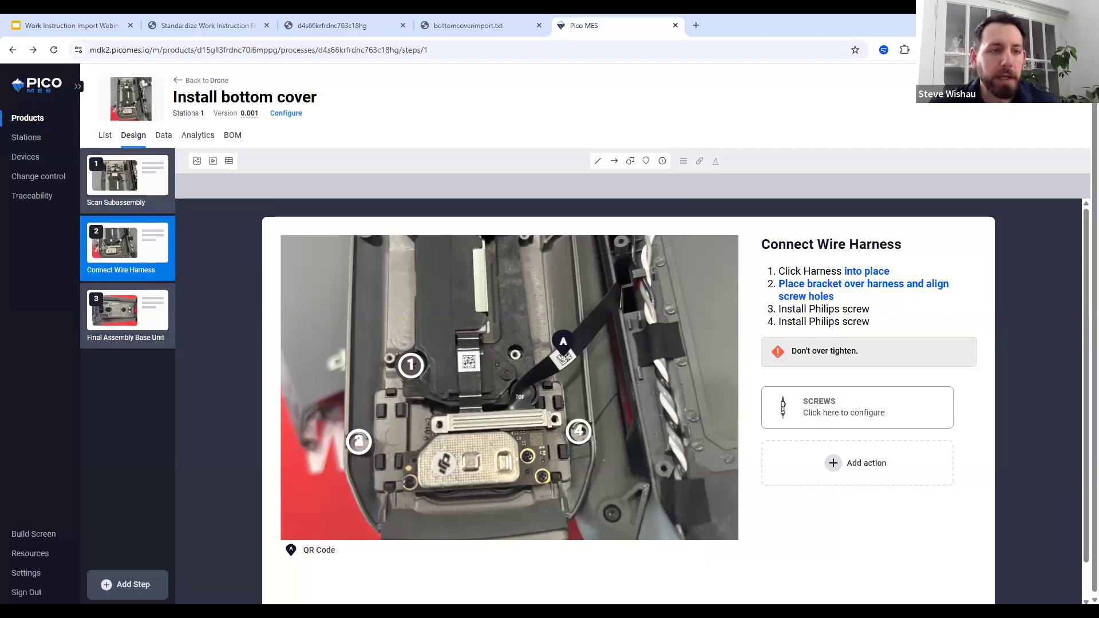
Show the Work Instruction Import Webinar presentation in Google Slides and return to Pico MES.
left_click(89, 25)
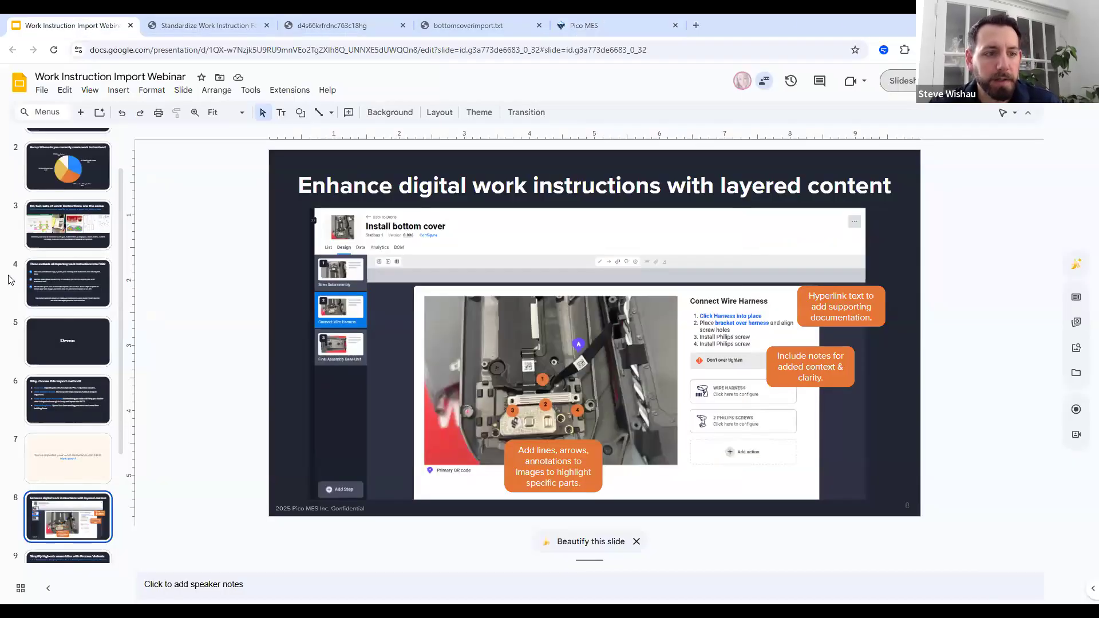
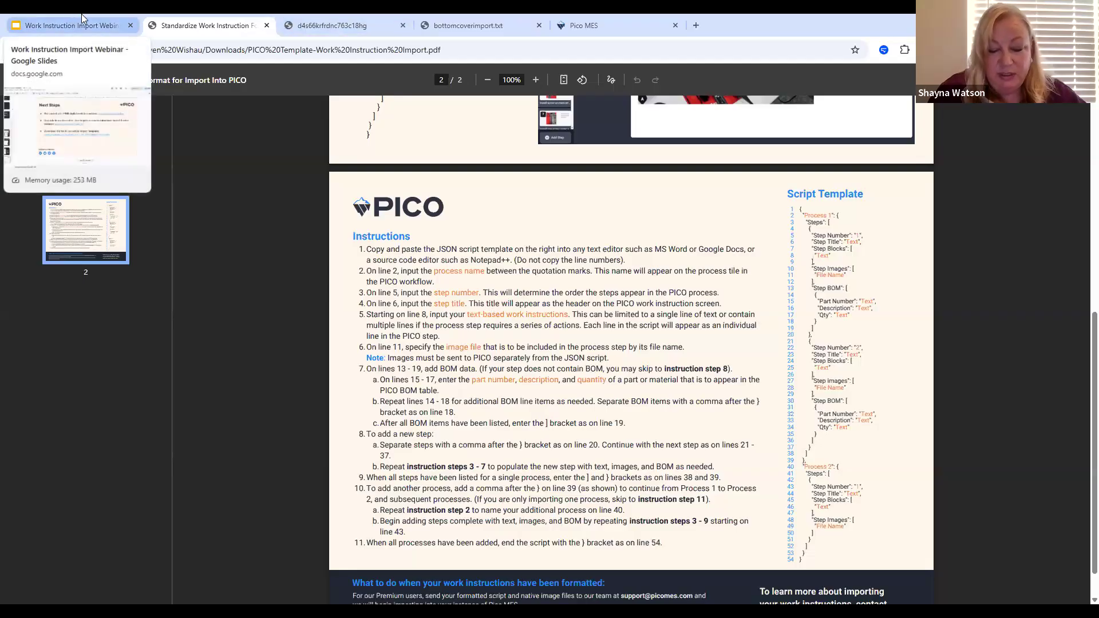
left_click(91, 23)
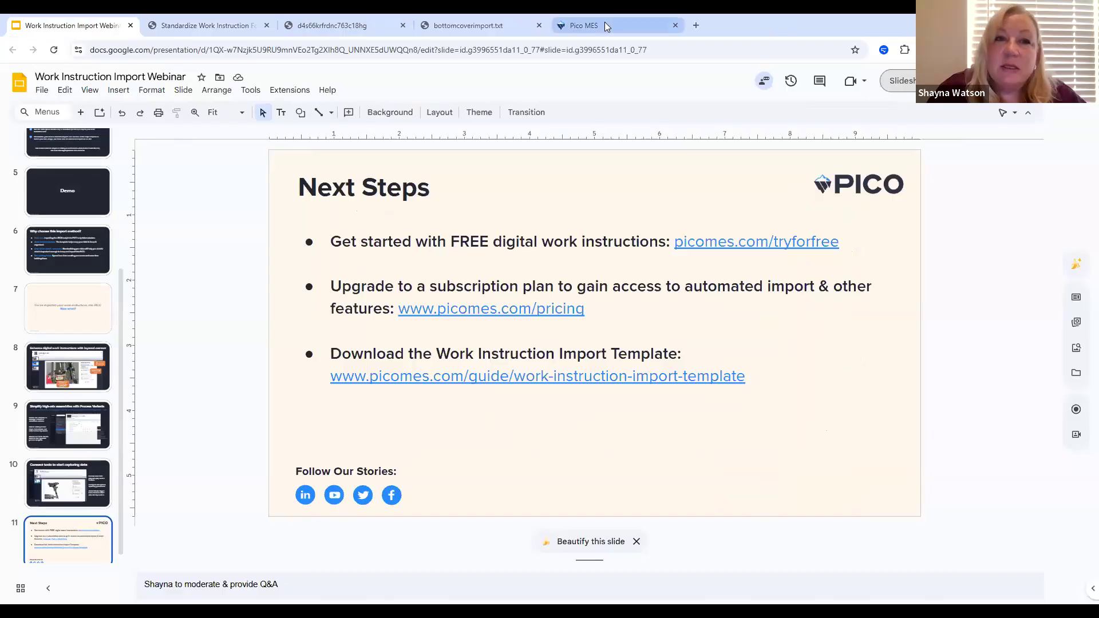
left_click(607, 27)
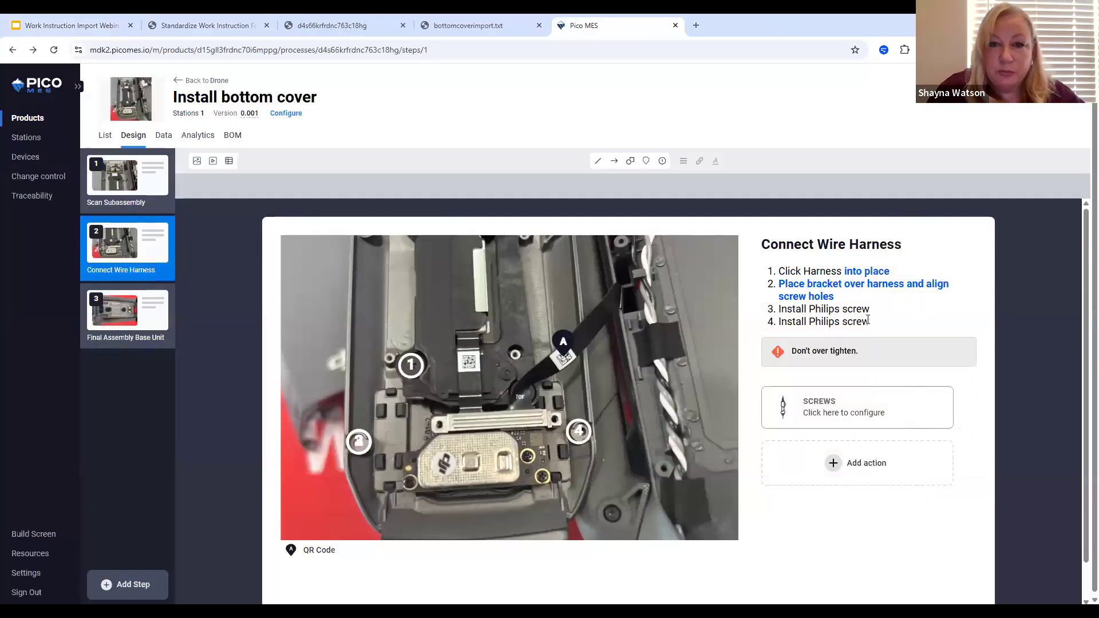
Look at the video media options for the Connect Wire Harness step and leave without adding a video.
left_click_drag(870, 321, 780, 323)
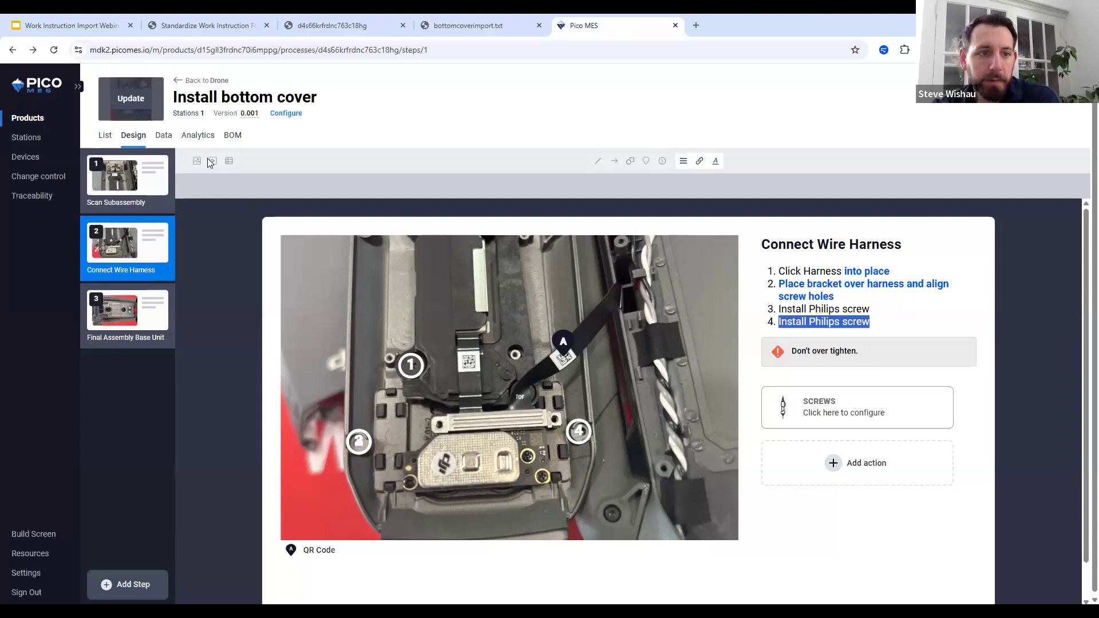
left_click(219, 202)
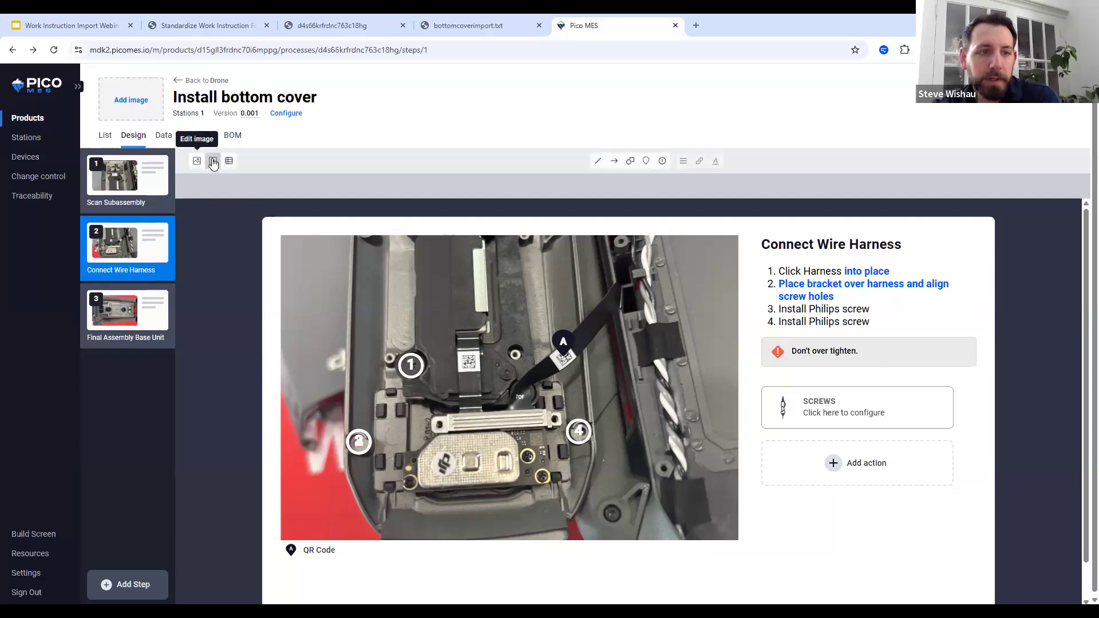
left_click(213, 161)
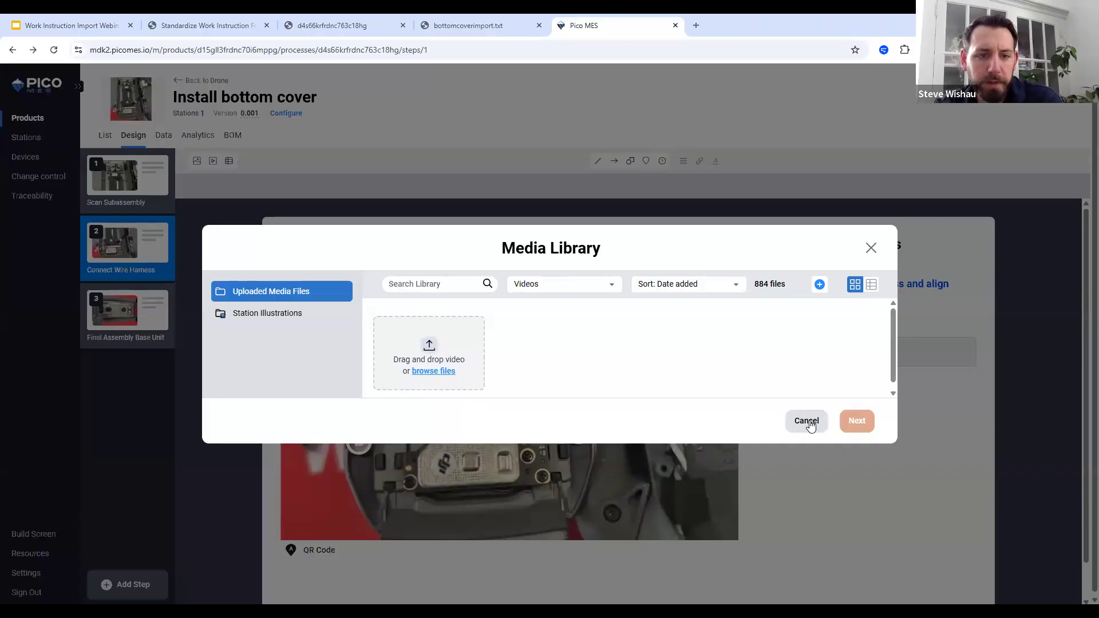
left_click(811, 426)
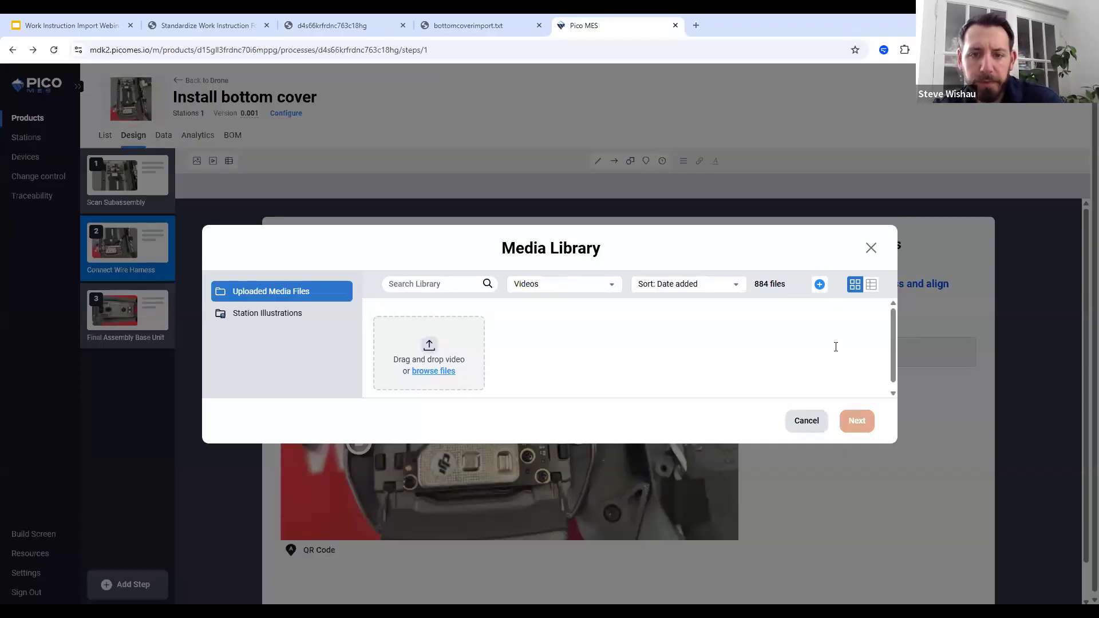
Inspect the external site link settings for instruction line 4, "Install Philips screw", and leave without entering a link.
left_click_drag(870, 324, 777, 325)
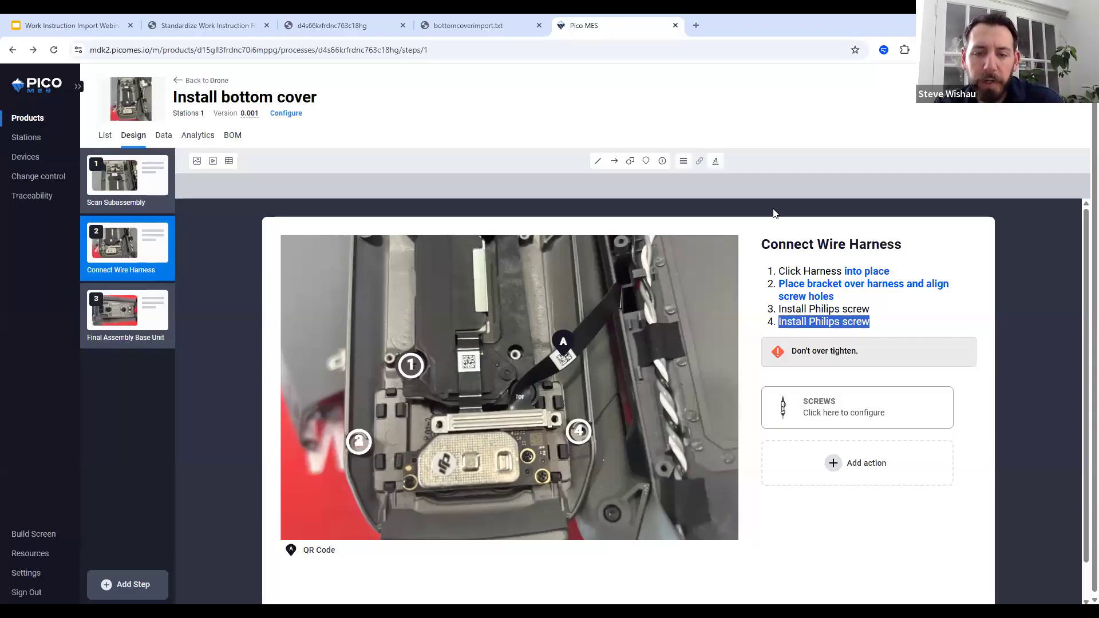
left_click(700, 163)
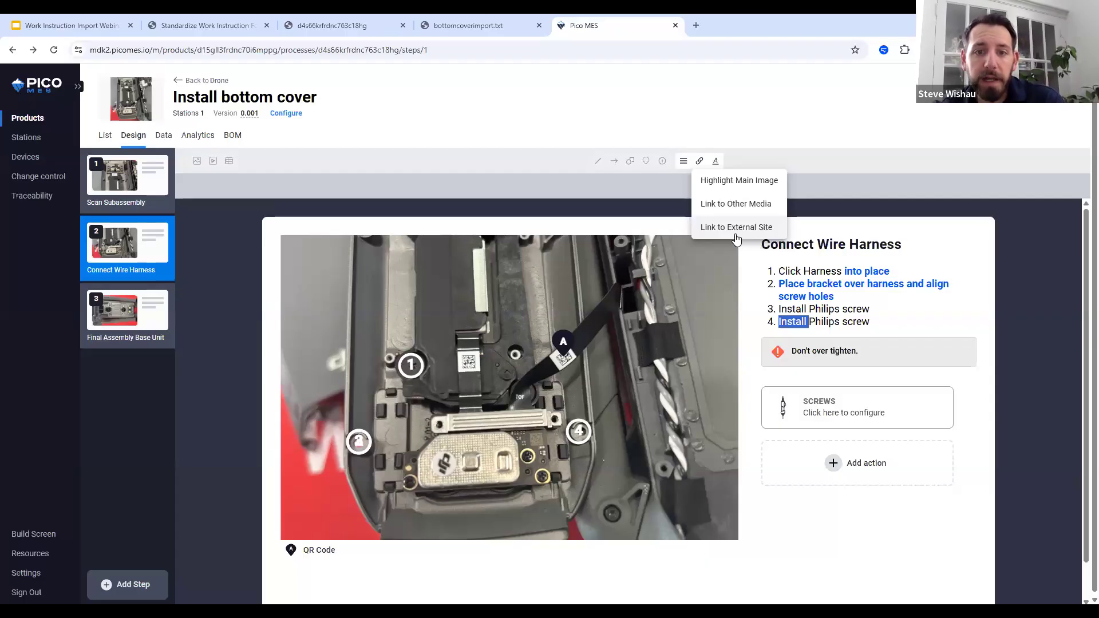
left_click(763, 229)
left_click(506, 334)
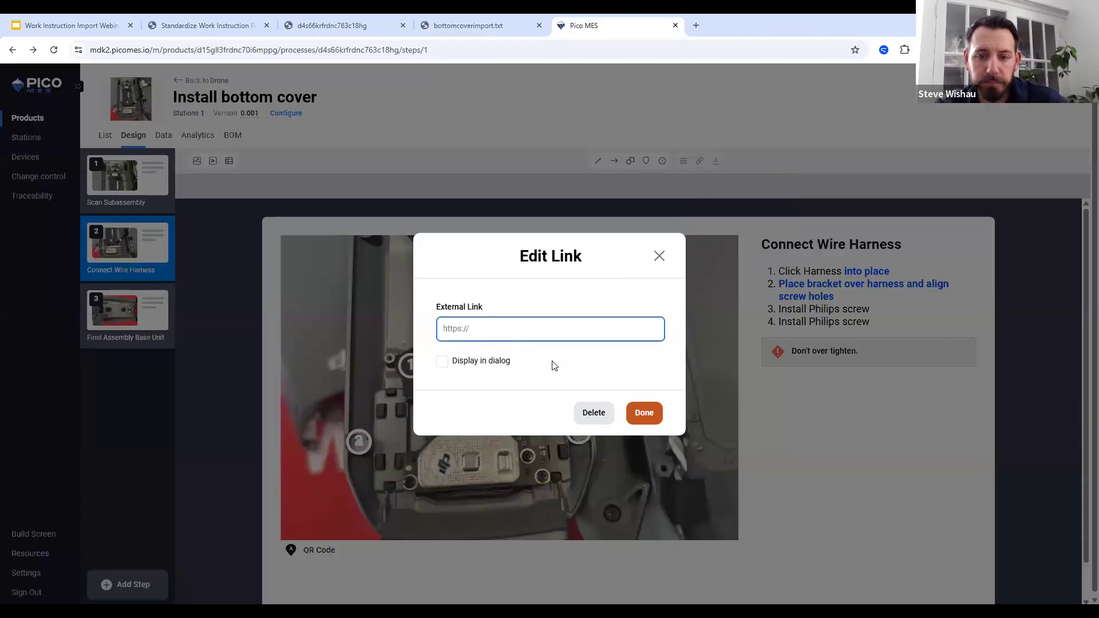
left_click(599, 422)
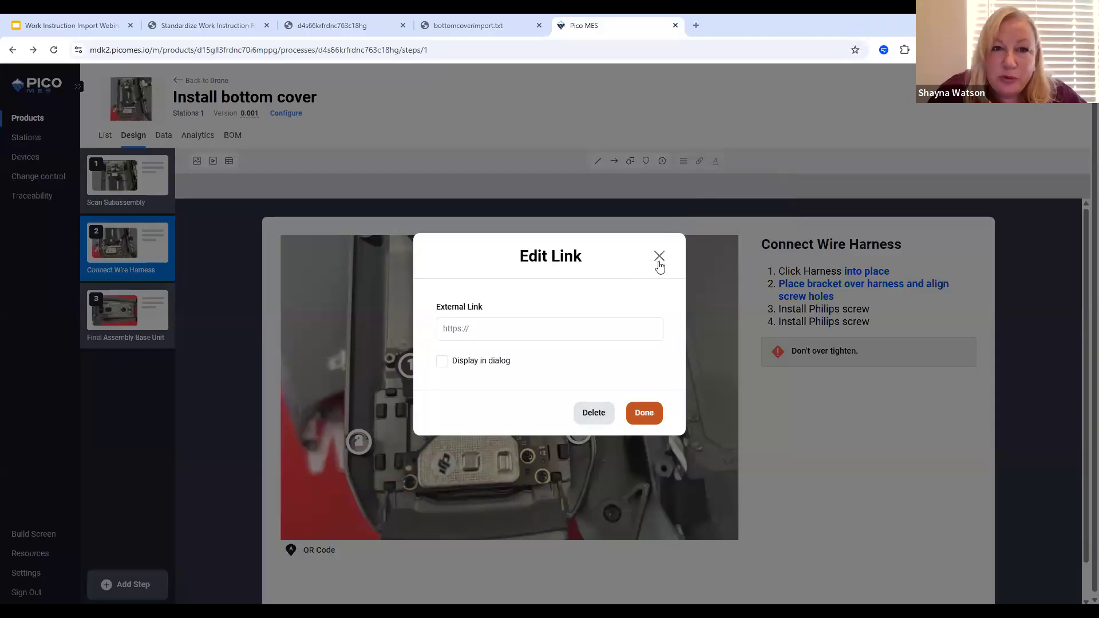
left_click(331, 295)
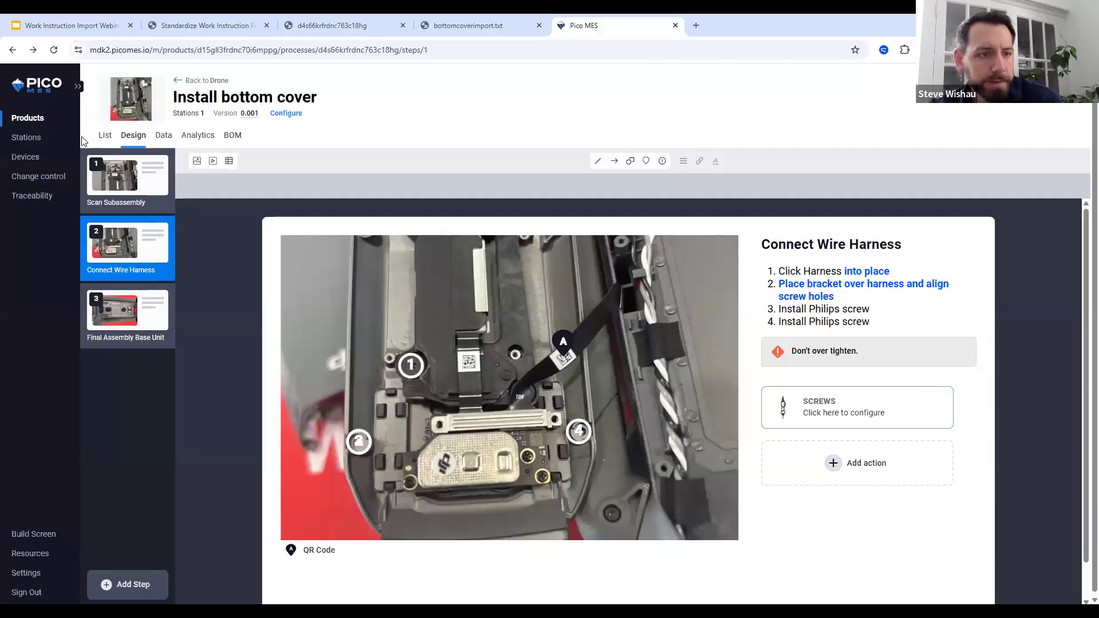
Open the catalogue for adding a new device and examine its connected scripts, distance measurement tools and environmental sensors.
left_click(19, 157)
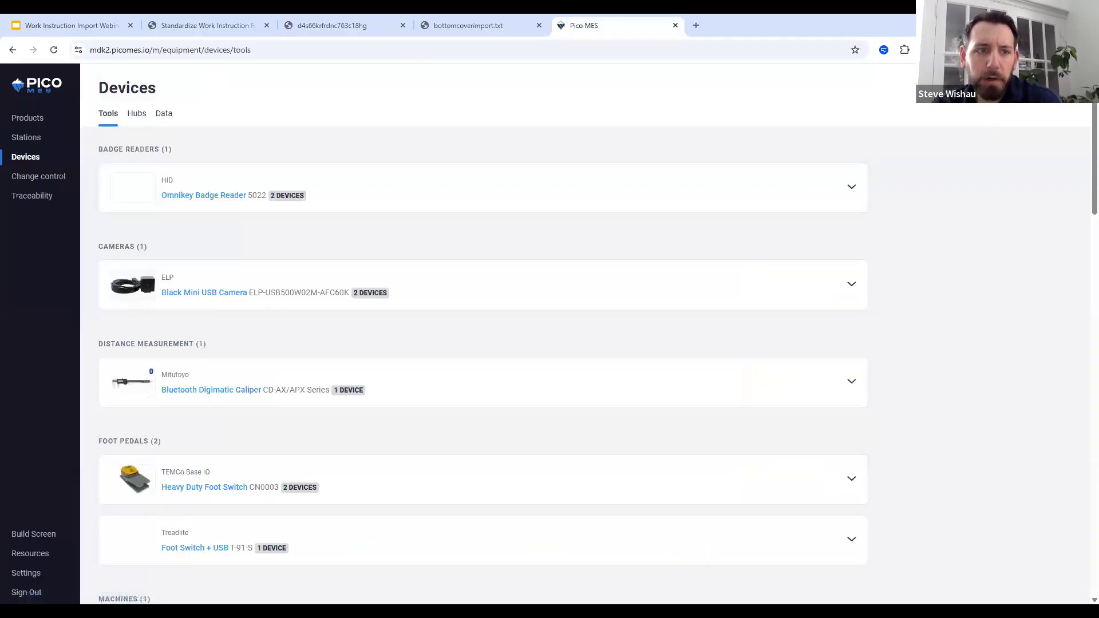
left_click(1034, 89)
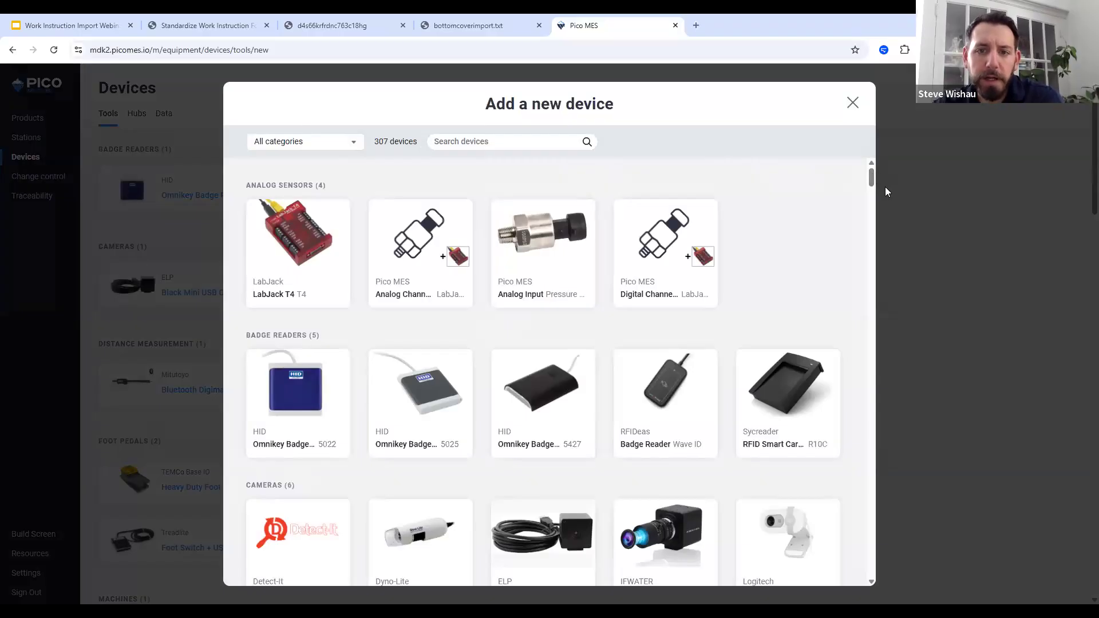
scroll(860, 401, "down", 10)
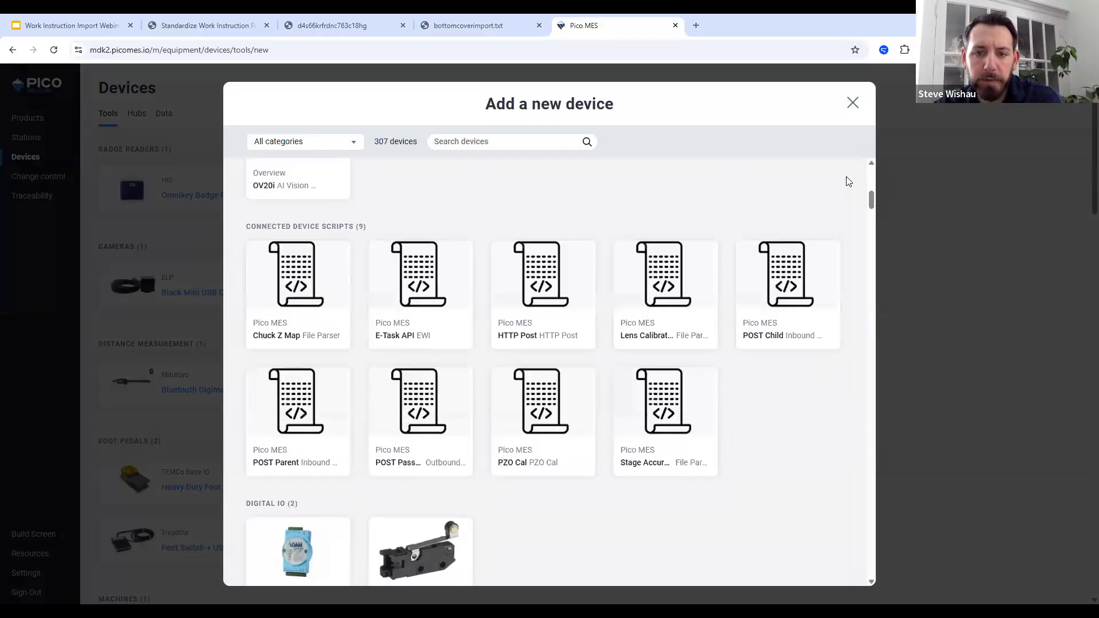
scroll(863, 378, "down", 10)
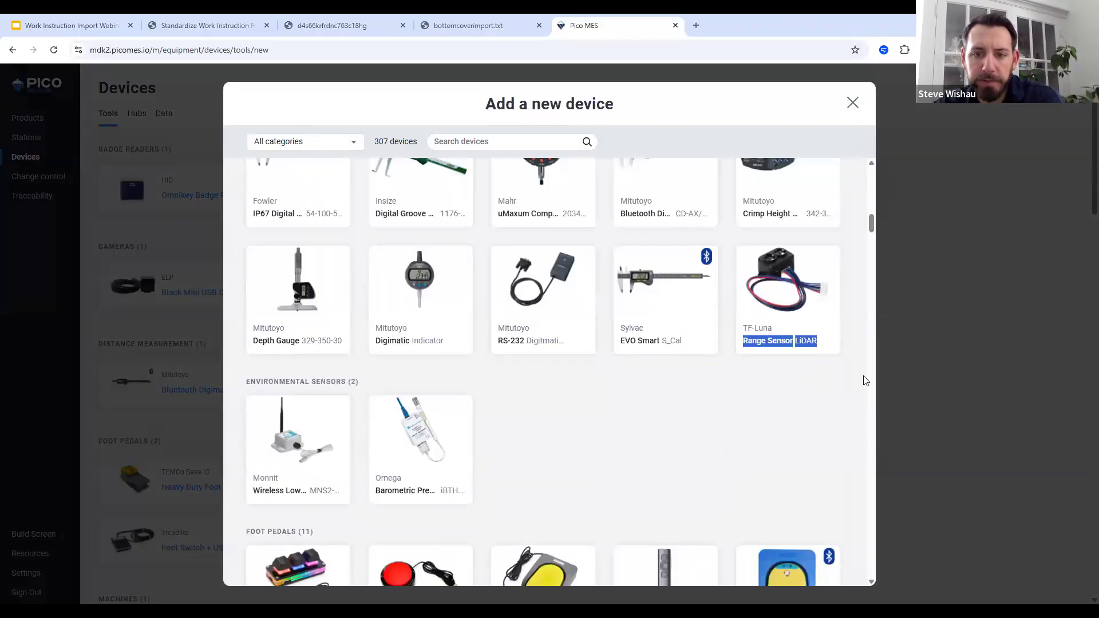
left_click(986, 336)
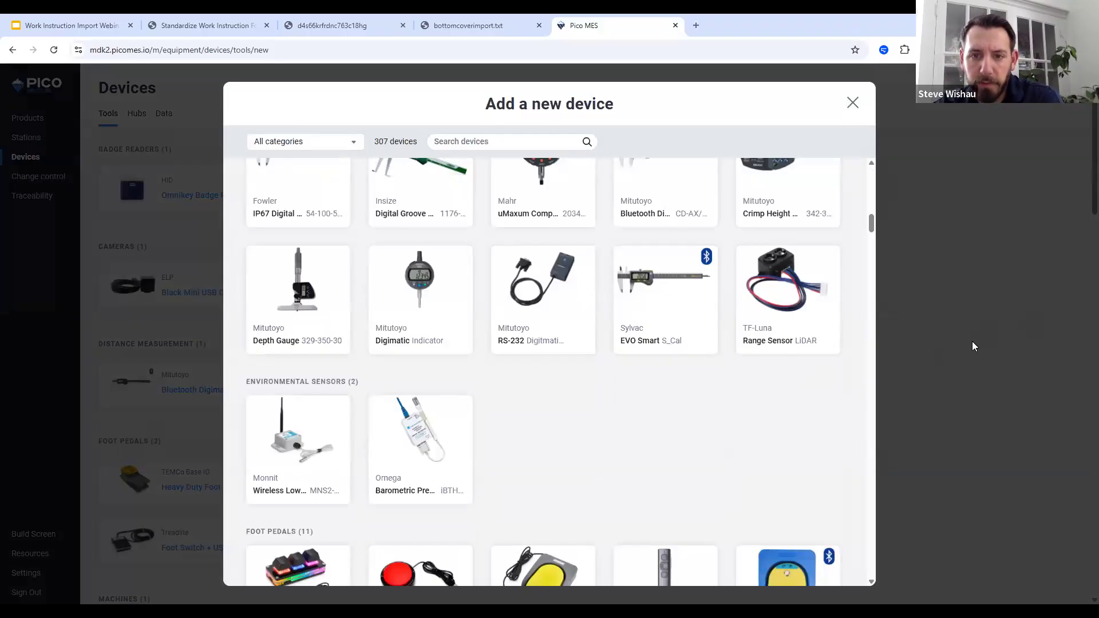
Browse the torque tools, torque controllers and test equipment in the new-device catalogue to review the supported models.
left_click_drag(872, 458, 879, 522)
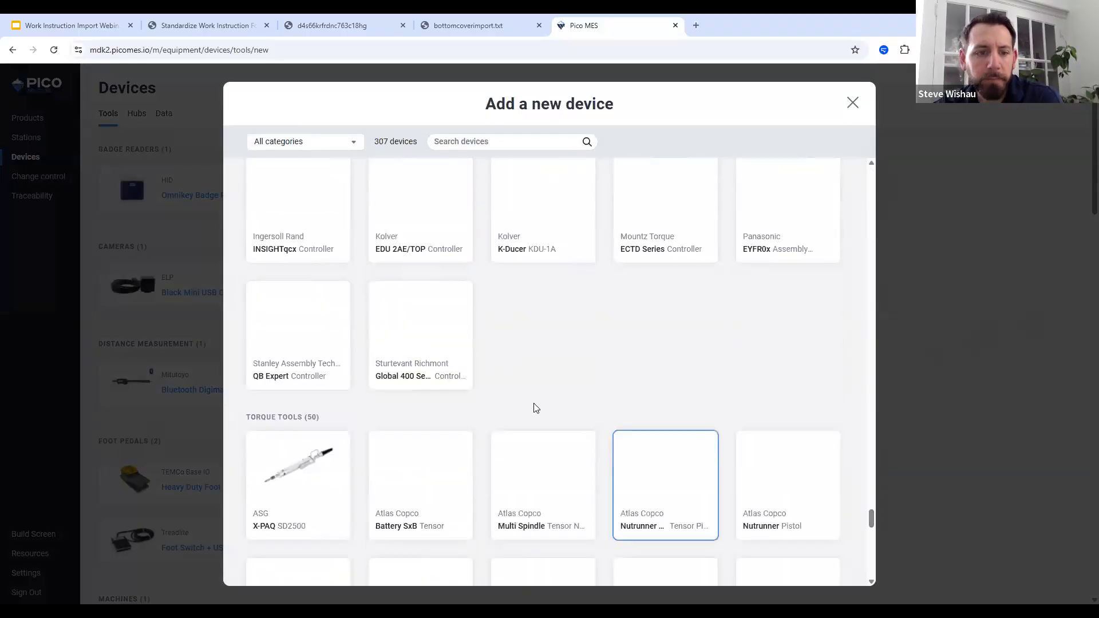
scroll(539, 400, "down", 5)
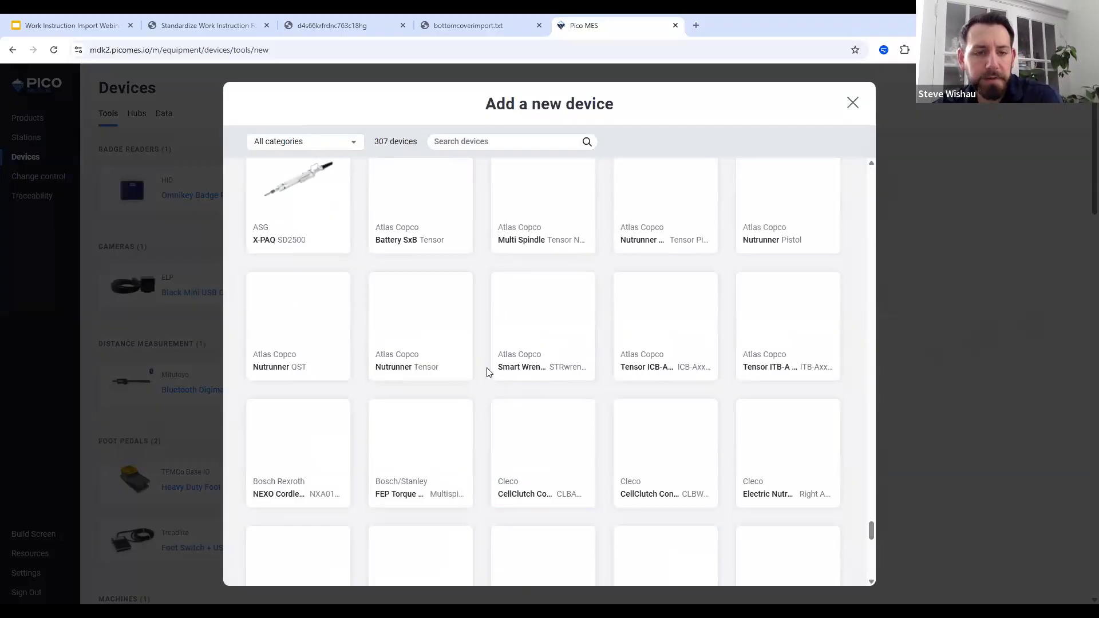
scroll(488, 373, "up", 1)
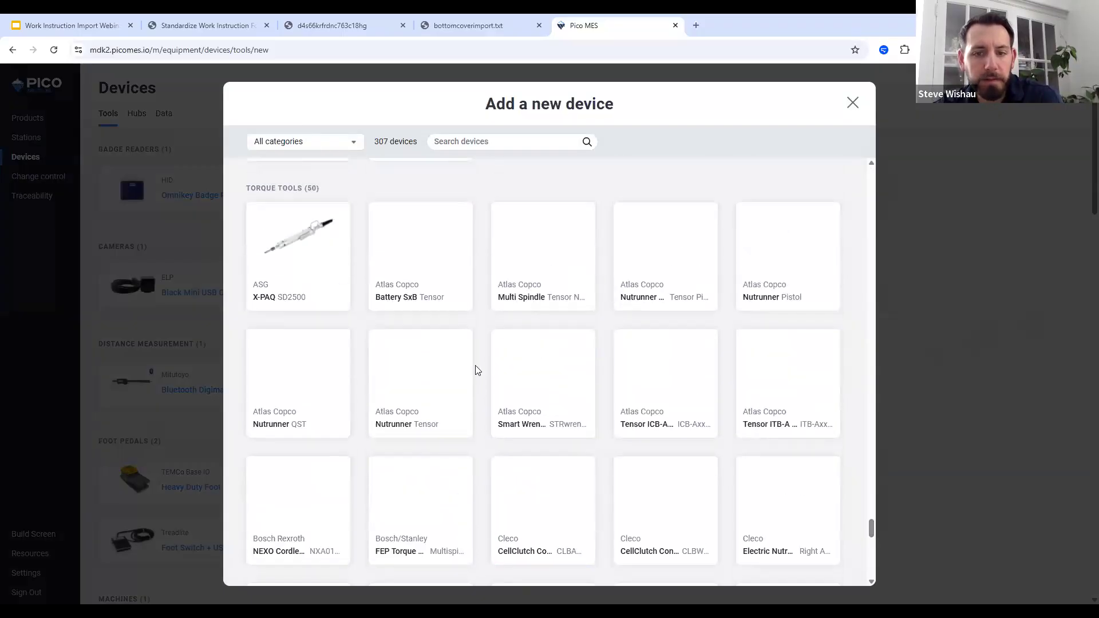
scroll(492, 358, "down", 8)
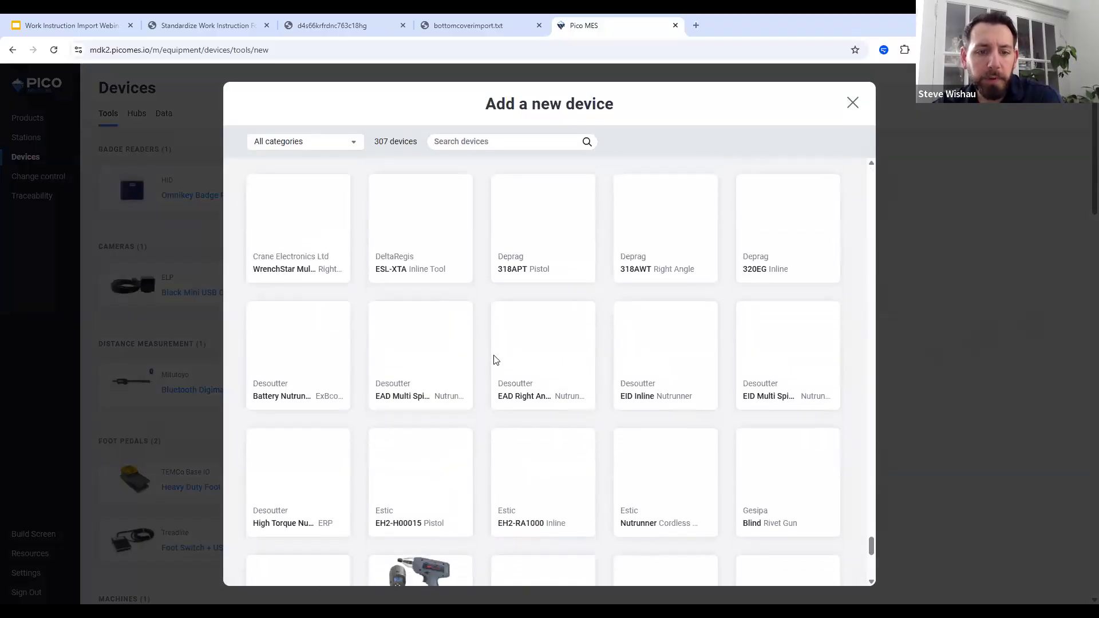
scroll(495, 361, "down", 5)
scroll(493, 378, "down", 1)
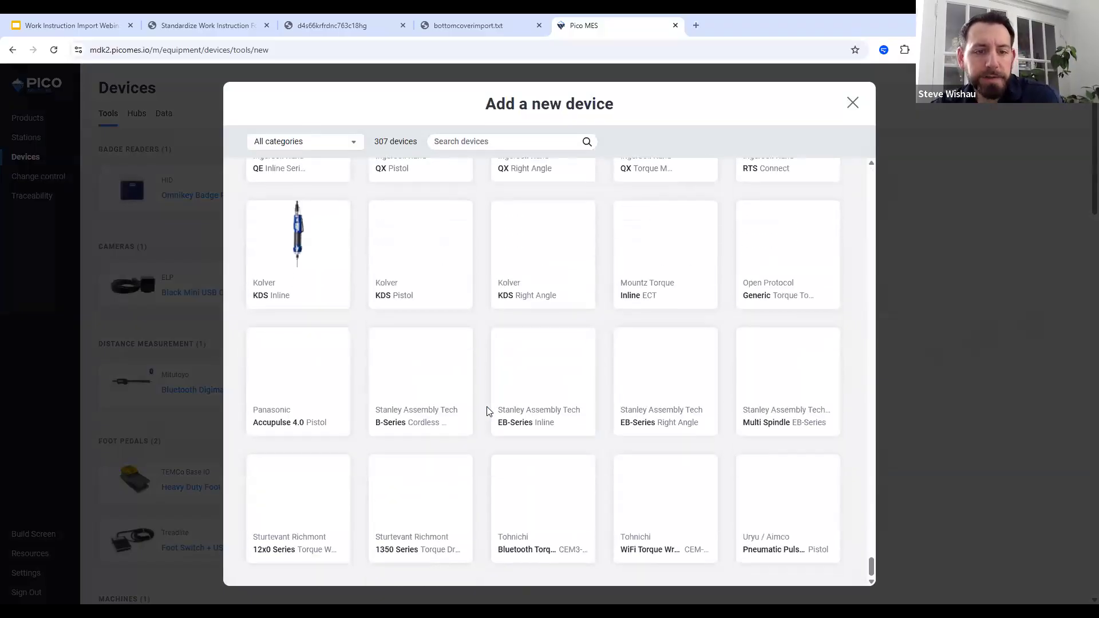
scroll(488, 411, "up", 6)
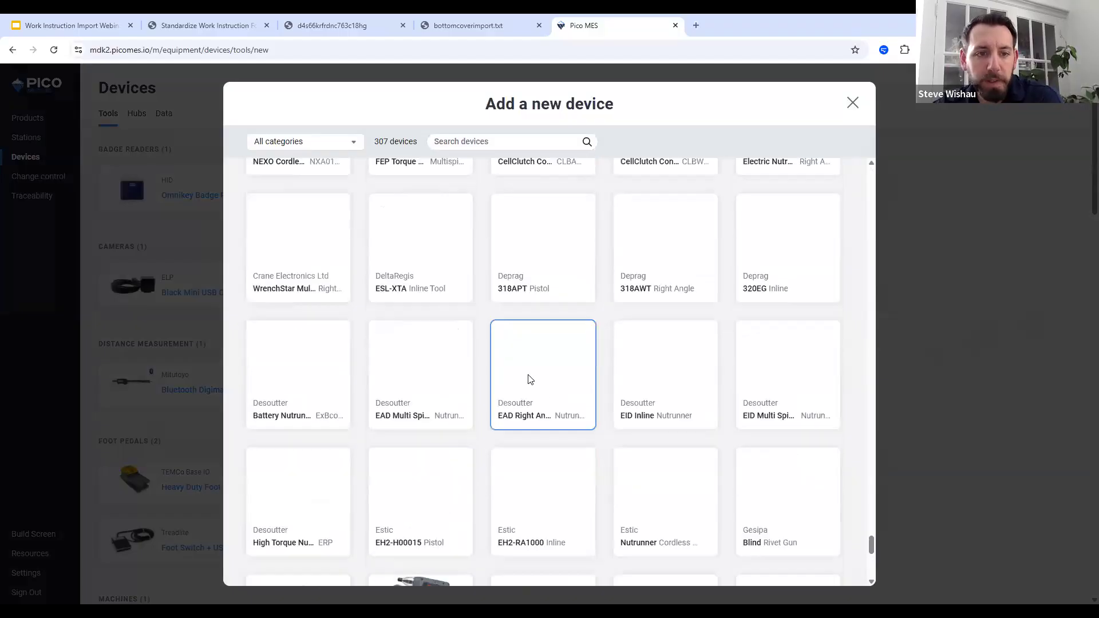
scroll(484, 369, "up", 3)
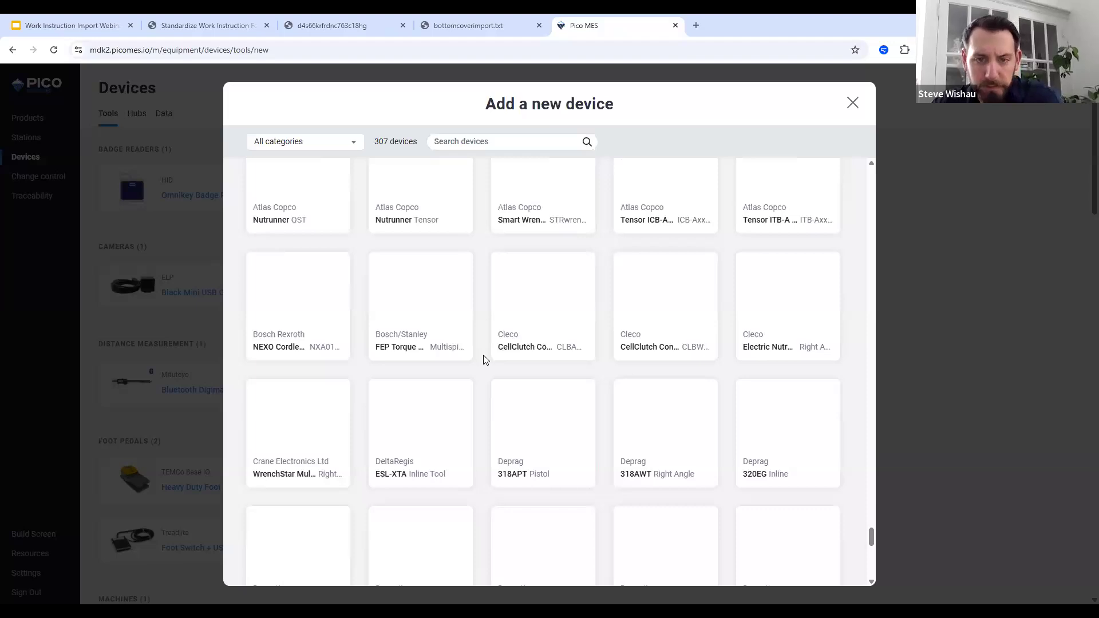
scroll(493, 368, "down", 15)
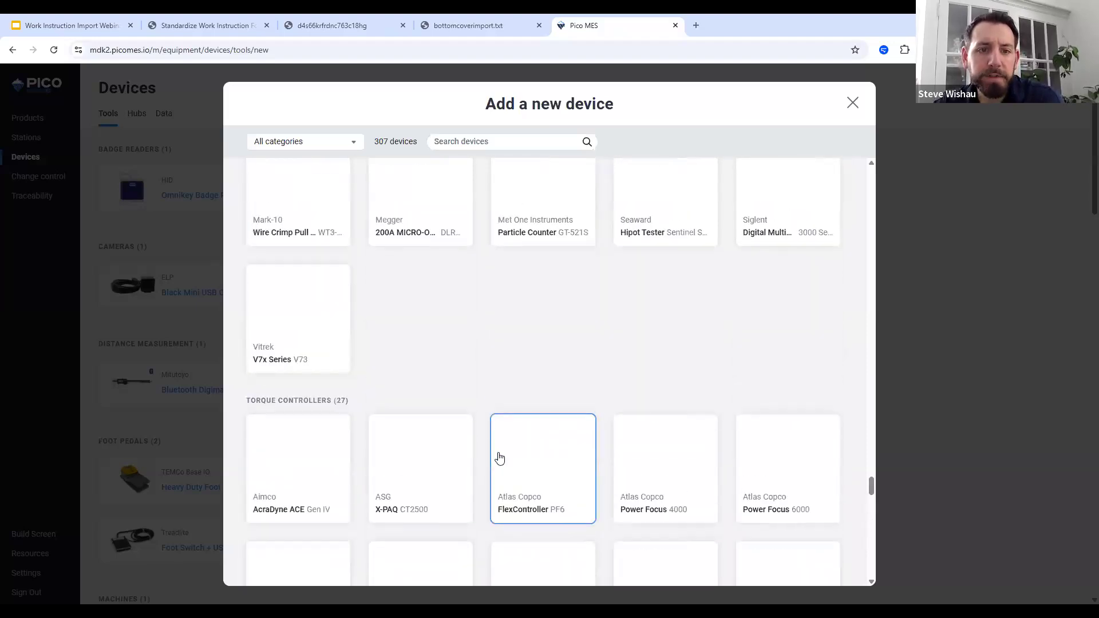
scroll(497, 401, "down", 2)
scroll(498, 349, "up", 1)
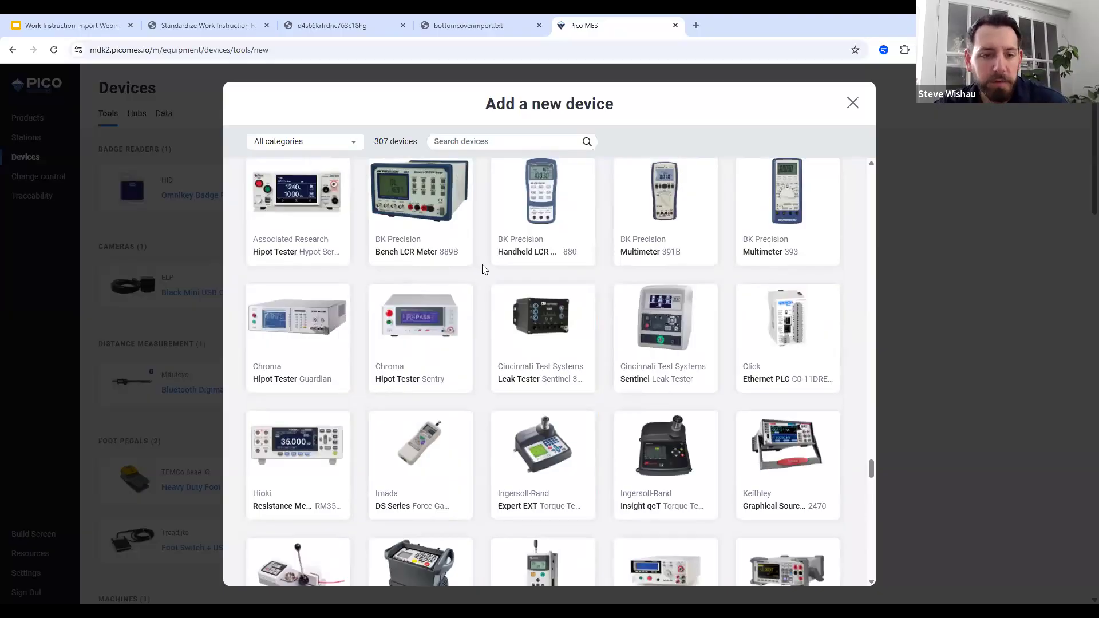
scroll(523, 287, "down", 8)
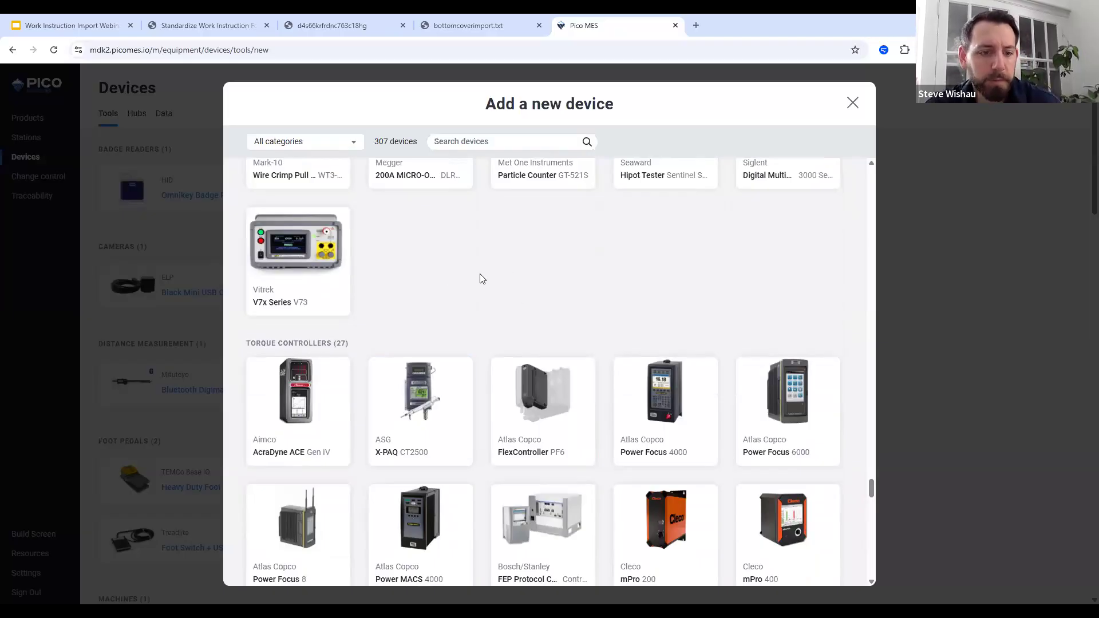
Compare the torque controllers with the tester models in the new-device catalogue, including the hipot testers, multimeters, leak testers and torque testers.
scroll(427, 277, "down", 2)
scroll(487, 266, "down", 2)
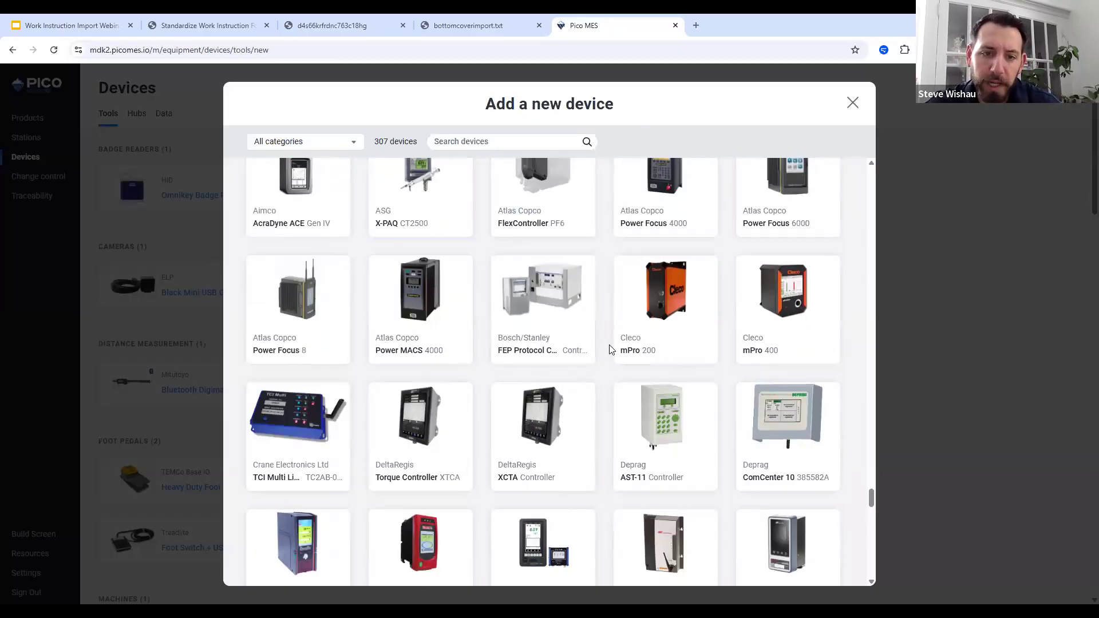
scroll(613, 361, "up", 4)
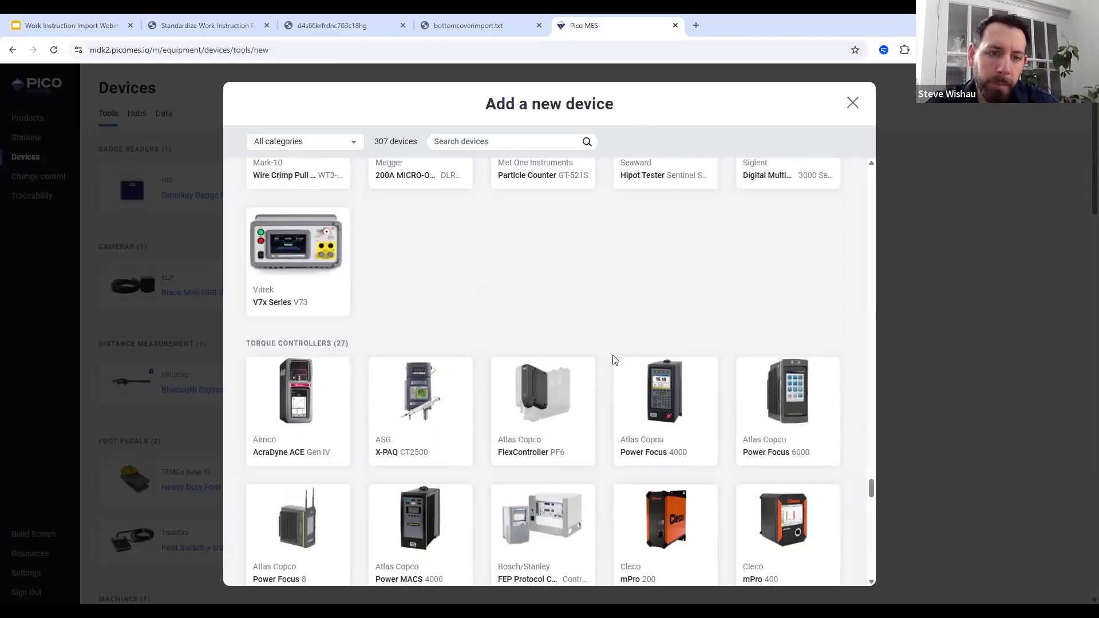
scroll(613, 344, "up", 2)
right_click(613, 339)
scroll(548, 373, "up", 3)
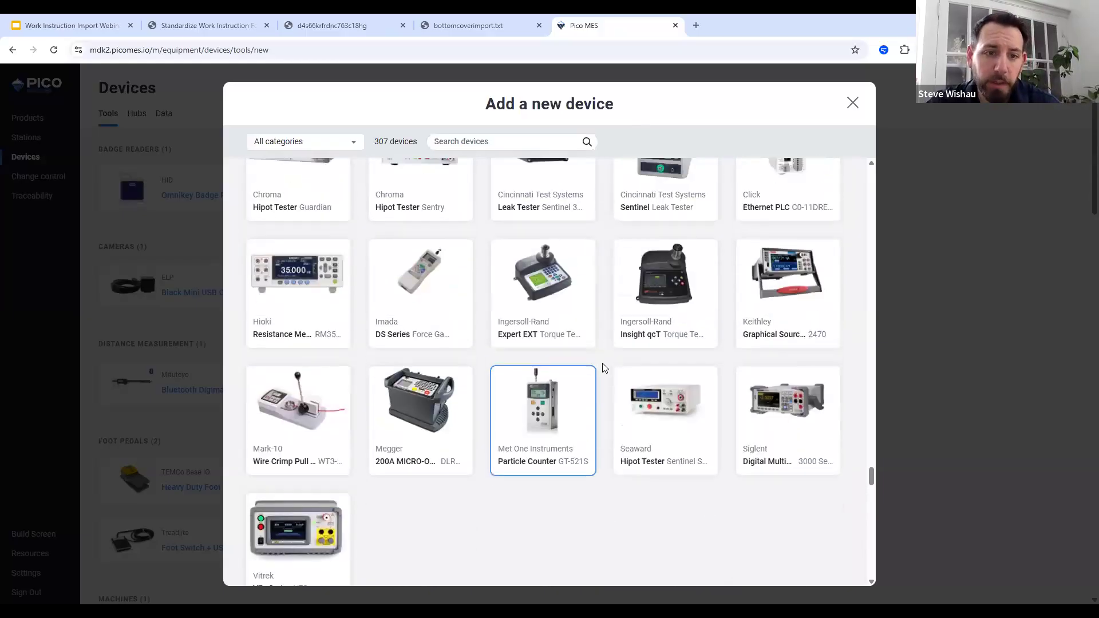
scroll(608, 324, "up", 2)
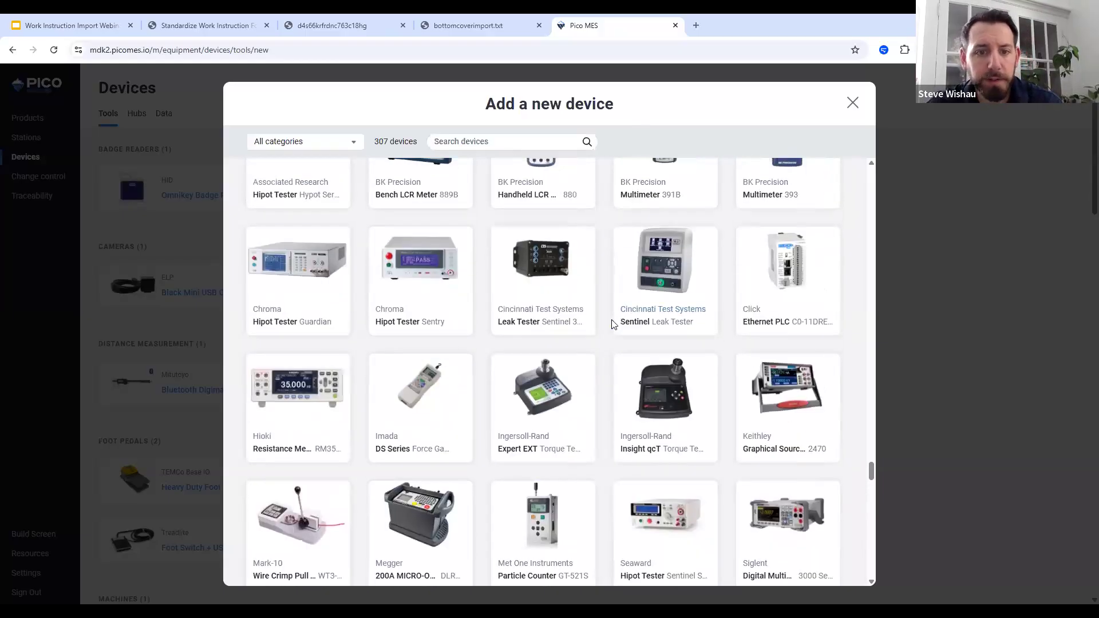
scroll(611, 325, "up", 3)
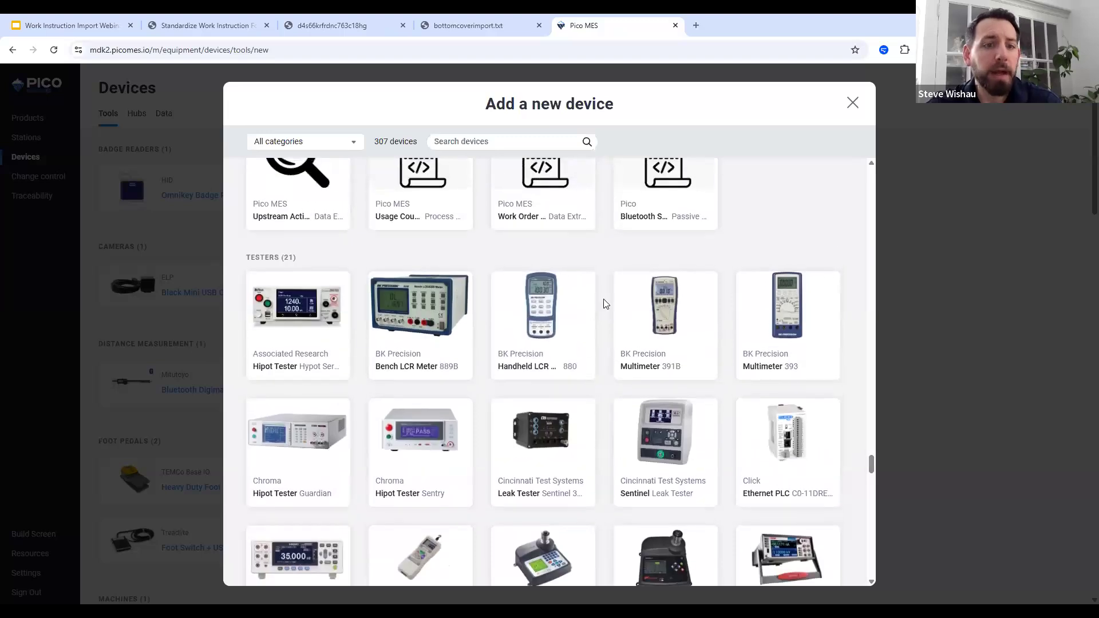
scroll(361, 342, "down", 1)
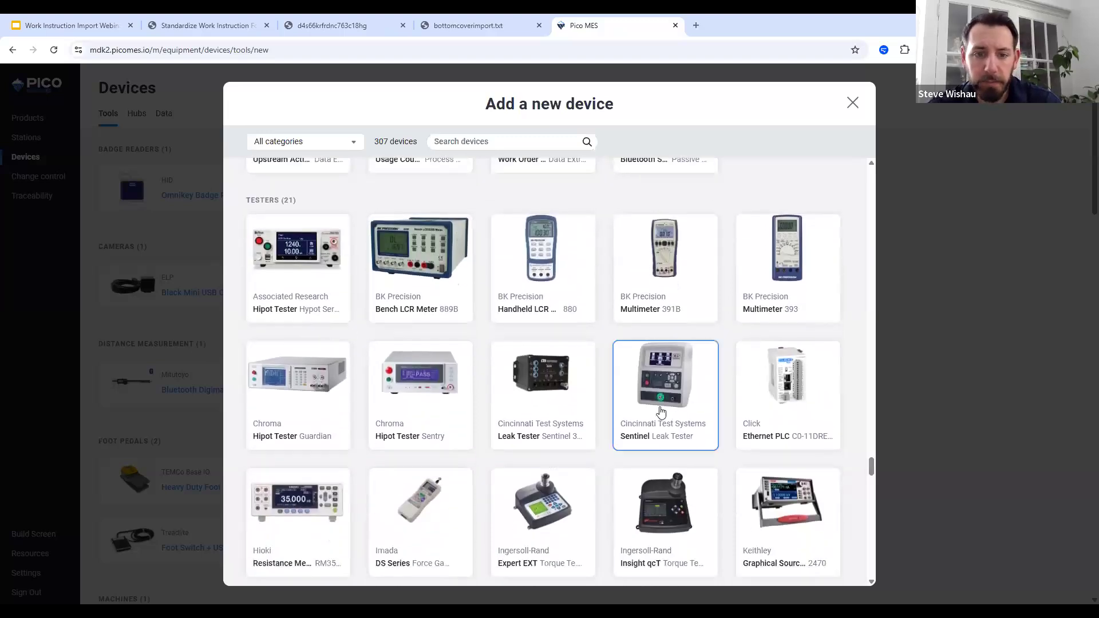
scroll(661, 411, "down", 1)
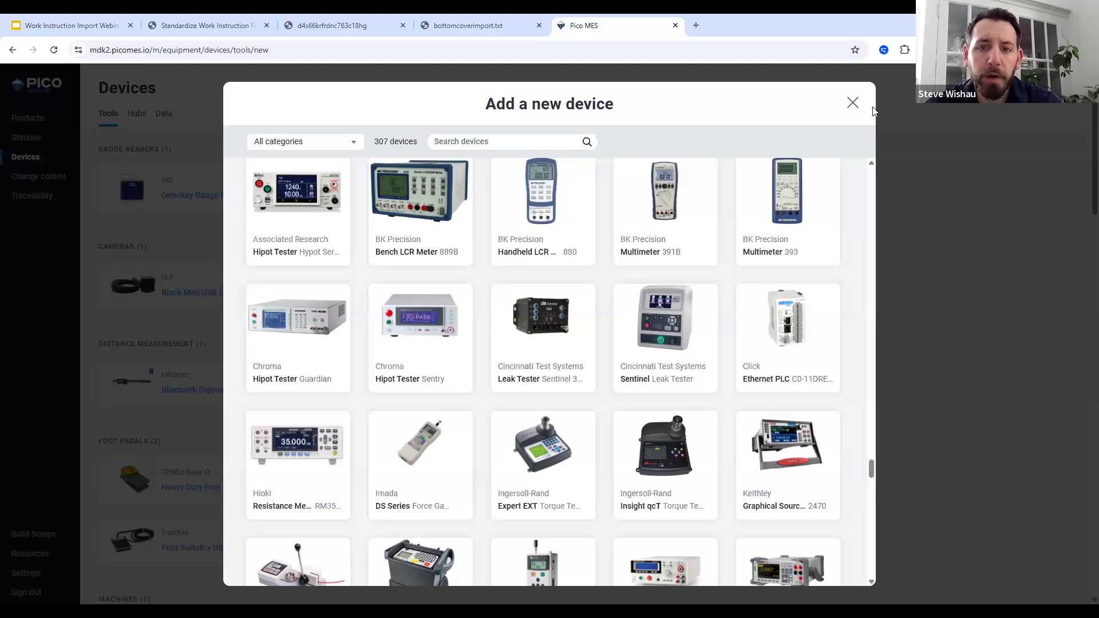
Return to the Install bottom cover process and examine its build data columns, from build details to build time and build attributes.
left_click(172, 135)
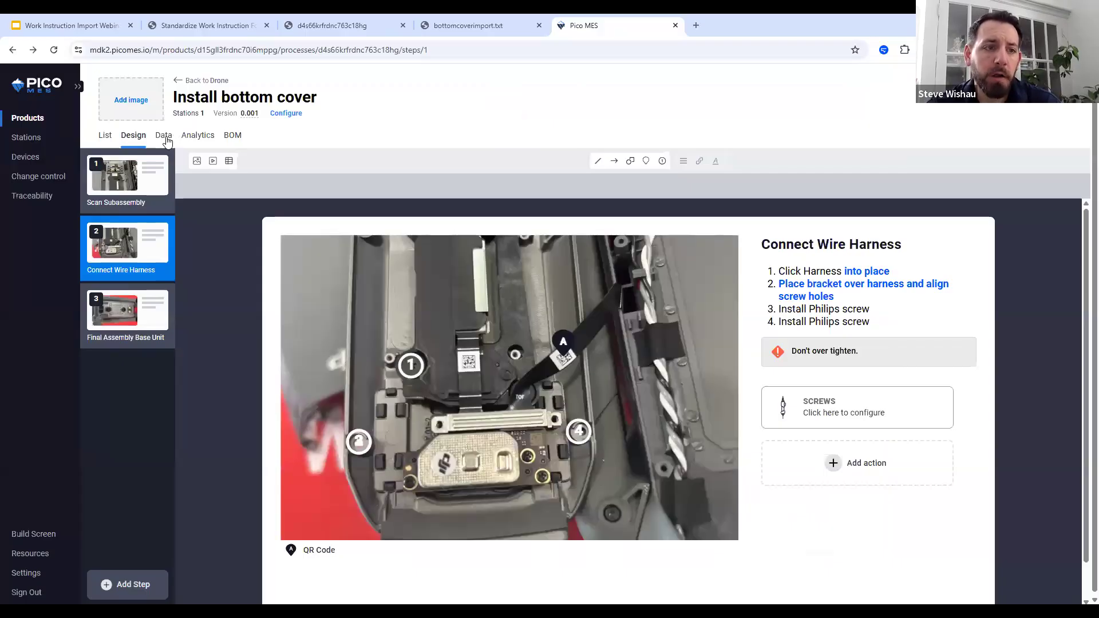
left_click(164, 136)
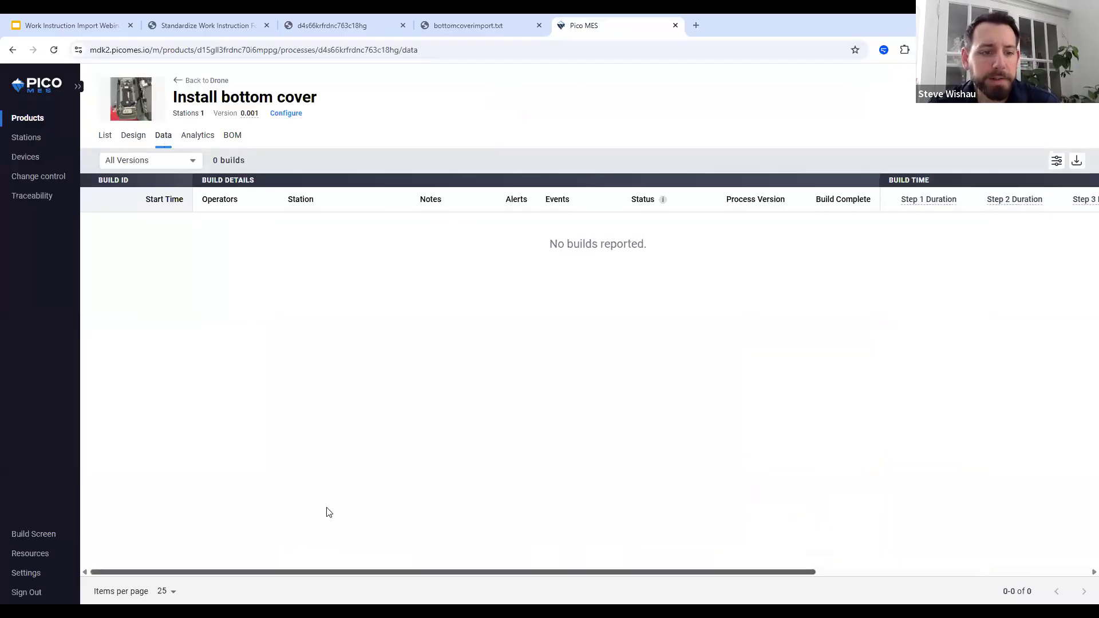
scroll(329, 512, "right", 5)
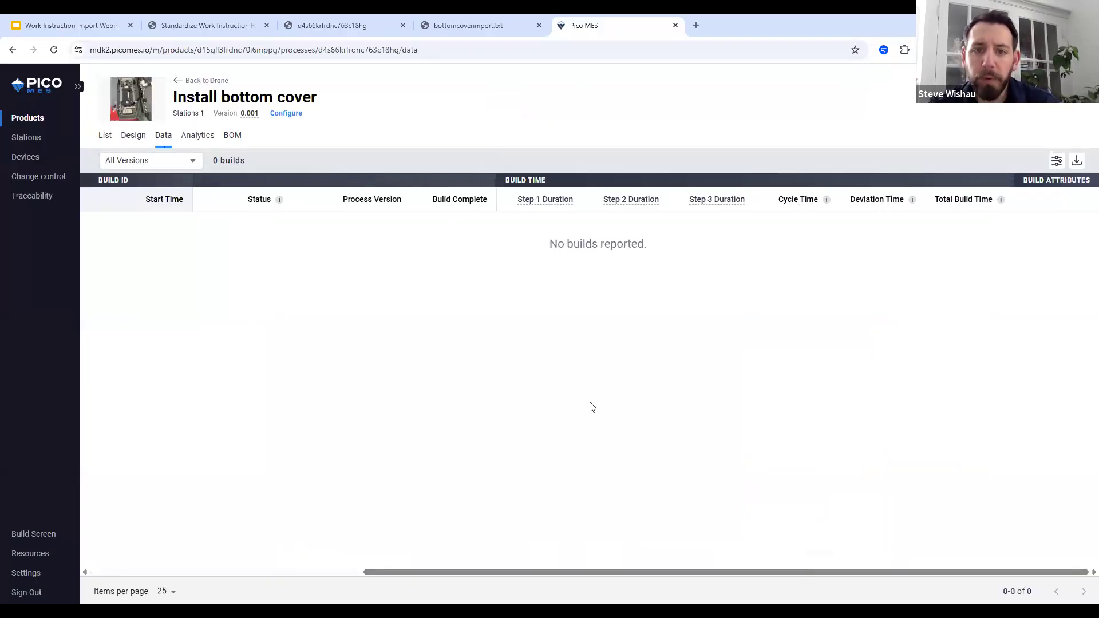
scroll(591, 407, "left", 5)
Return to the process design and view the action types that can be added to the Final Assembly Base Unit step.
left_click(135, 139)
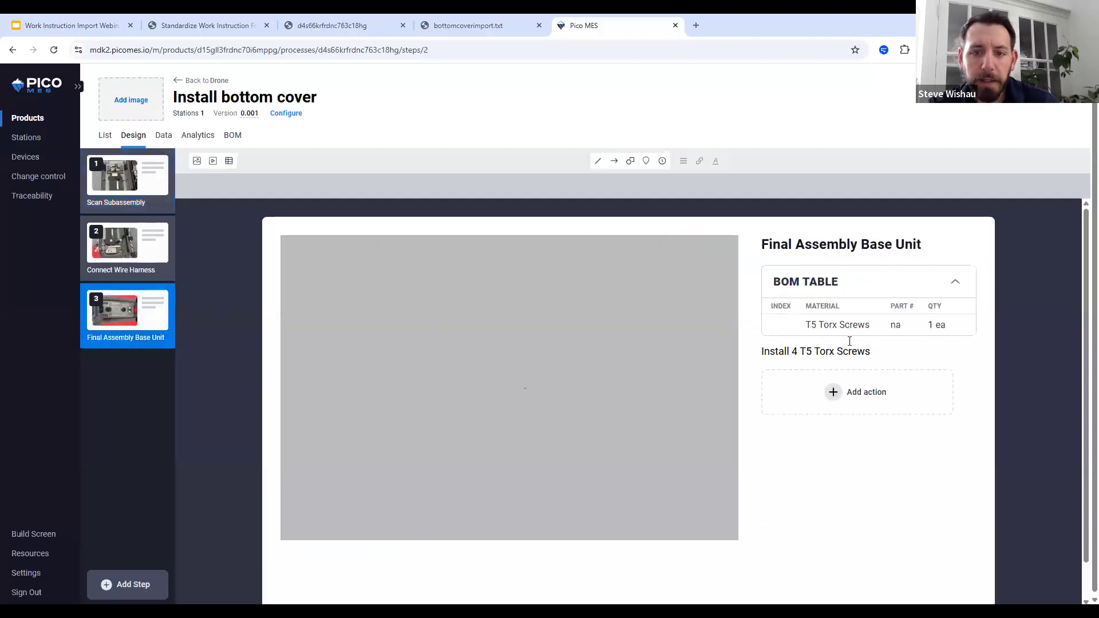
left_click(844, 393)
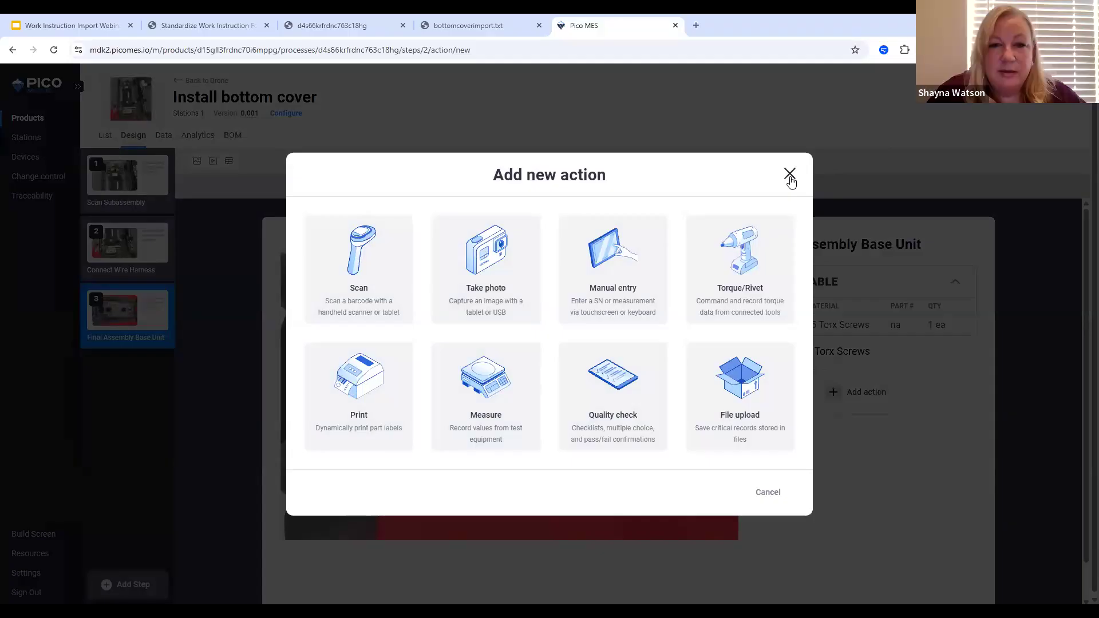
Switch to the Work Instruction Import Webinar presentation in Google Slides and start the slideshow from the Next Steps slide.
left_click(89, 22)
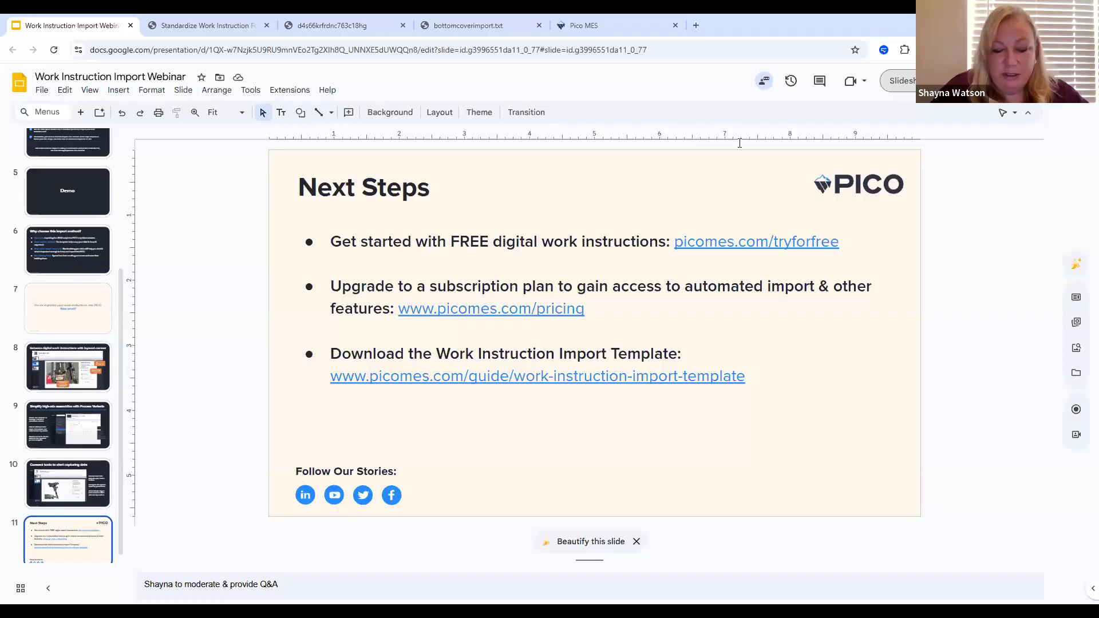
left_click(897, 81)
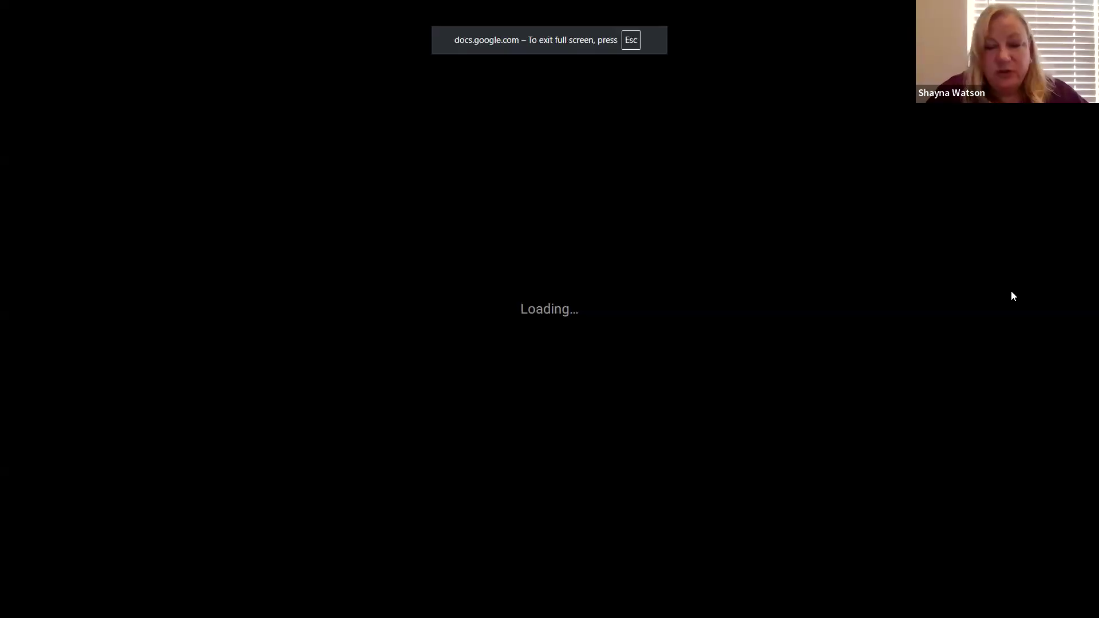